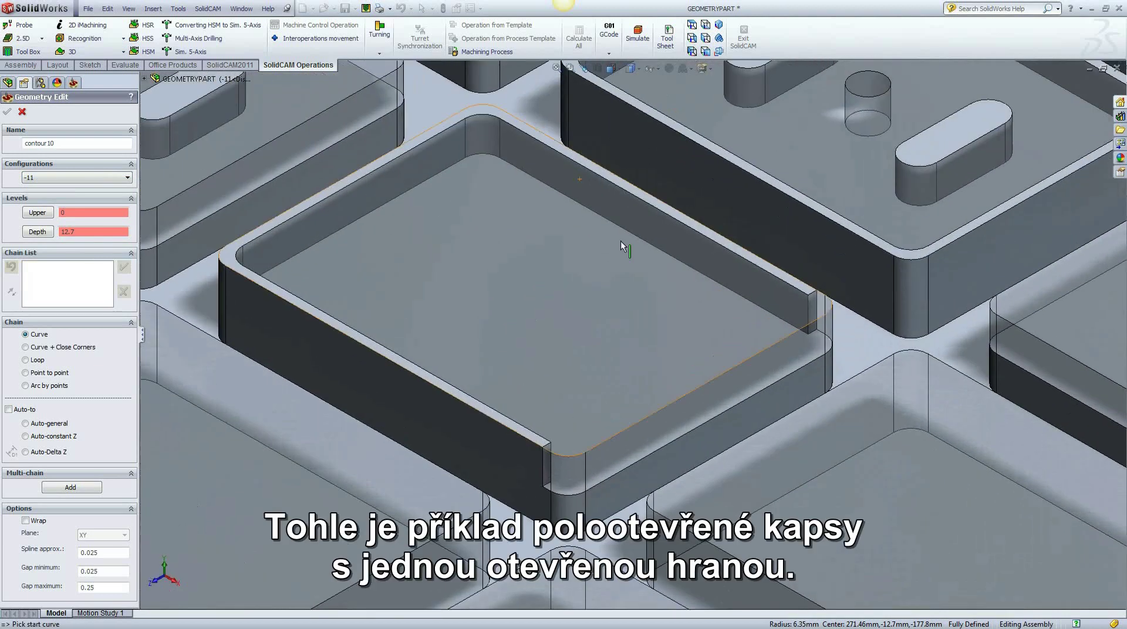
# Chain the semi-open pocket's floor outline and mark its open side's straight edge and both corner arcs as open, accepting the geometry.
pyautogui.click(702, 274)
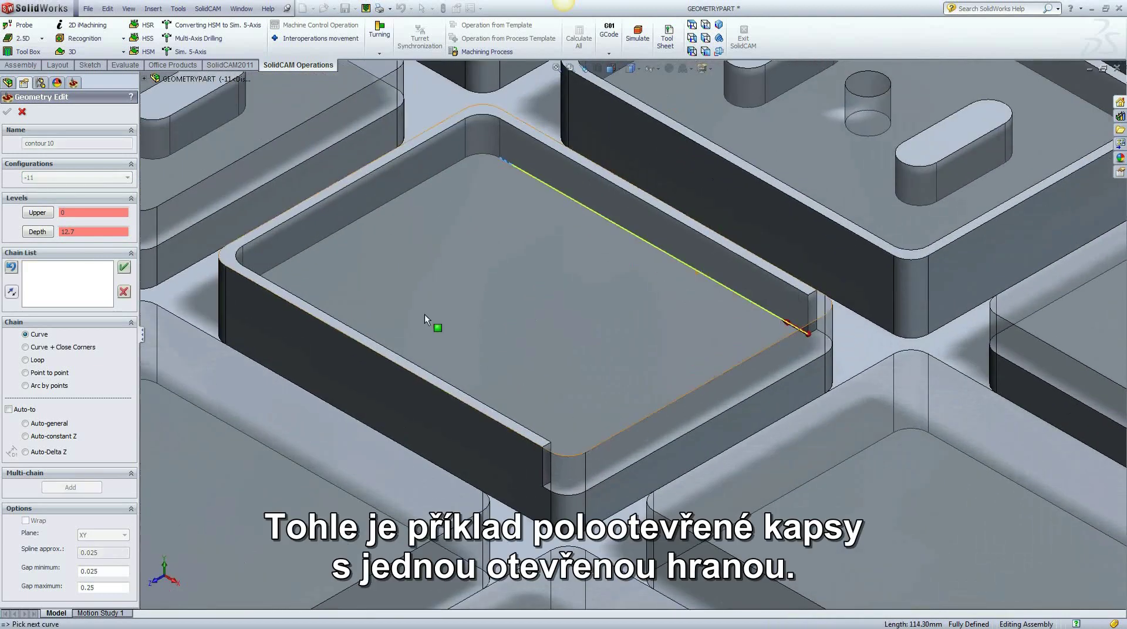
pyautogui.press('Return')
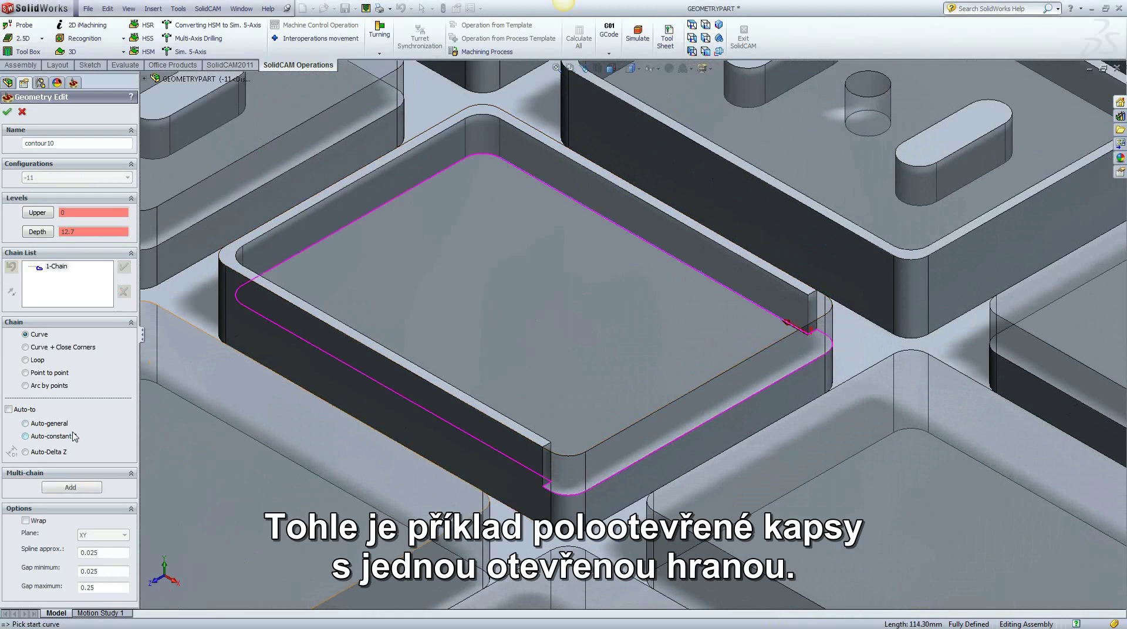
pyautogui.rightClick(60, 269)
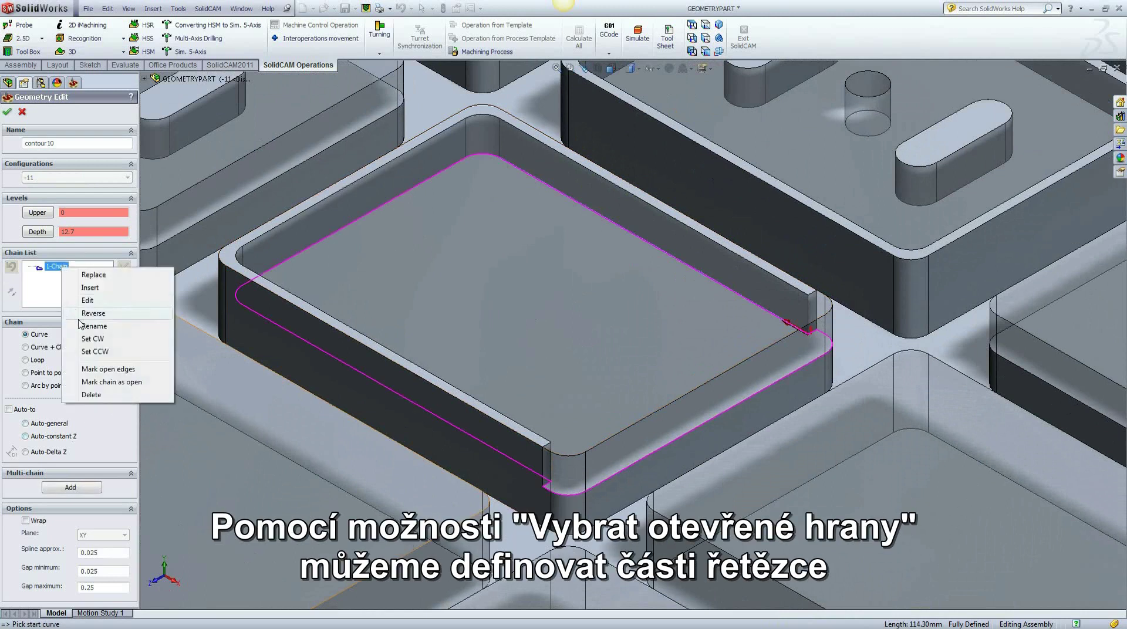
pyautogui.click(96, 369)
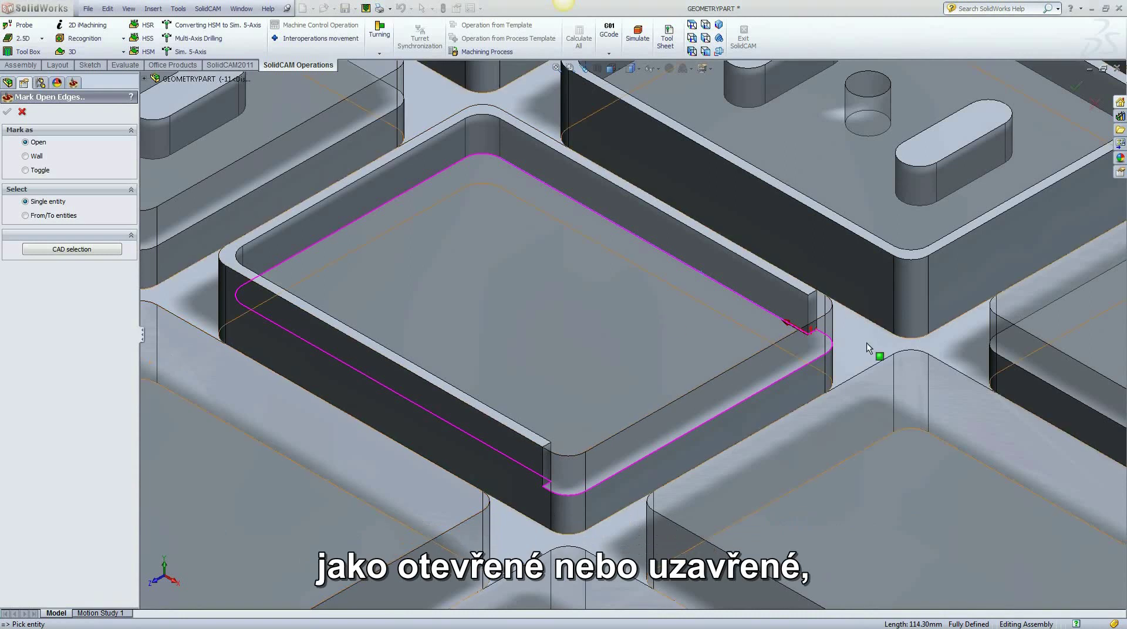
pyautogui.click(832, 343)
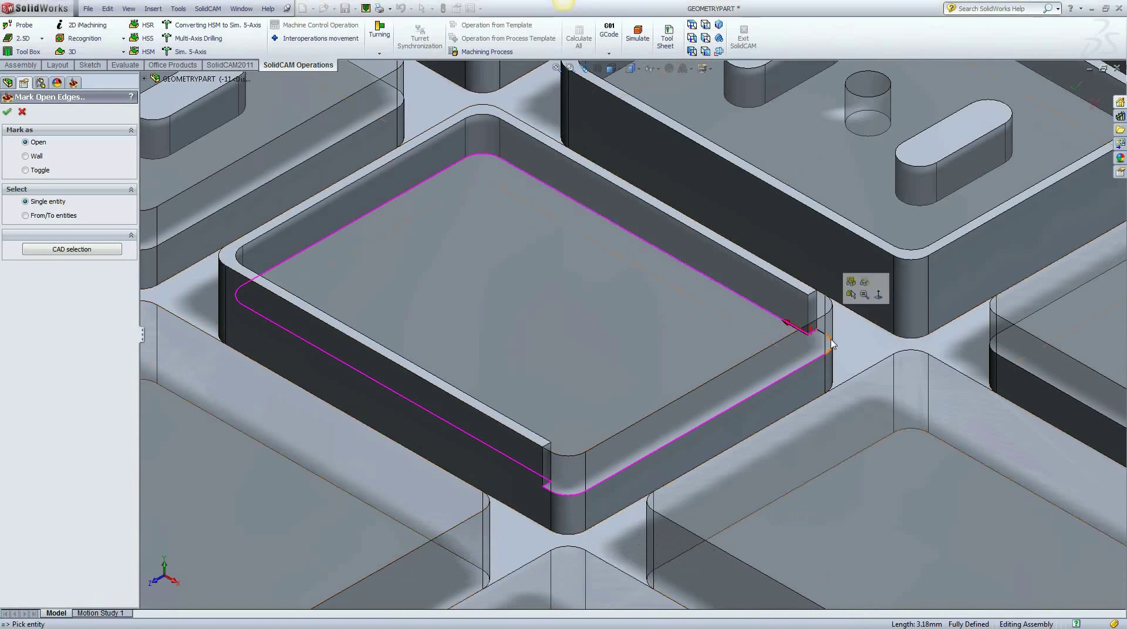
pyautogui.click(803, 369)
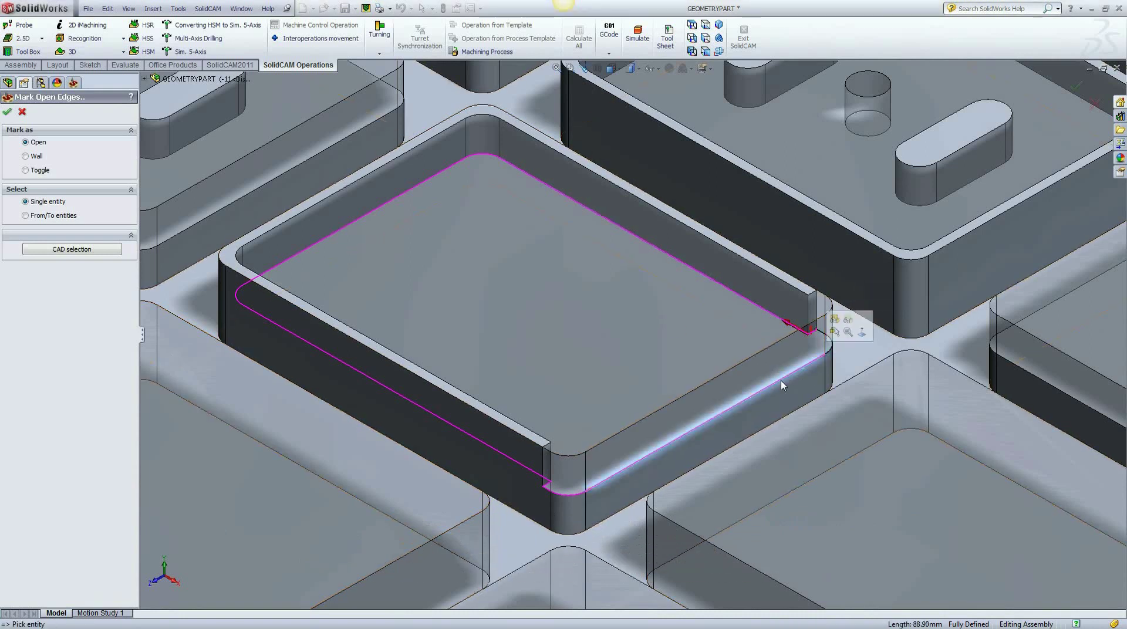
pyautogui.click(571, 495)
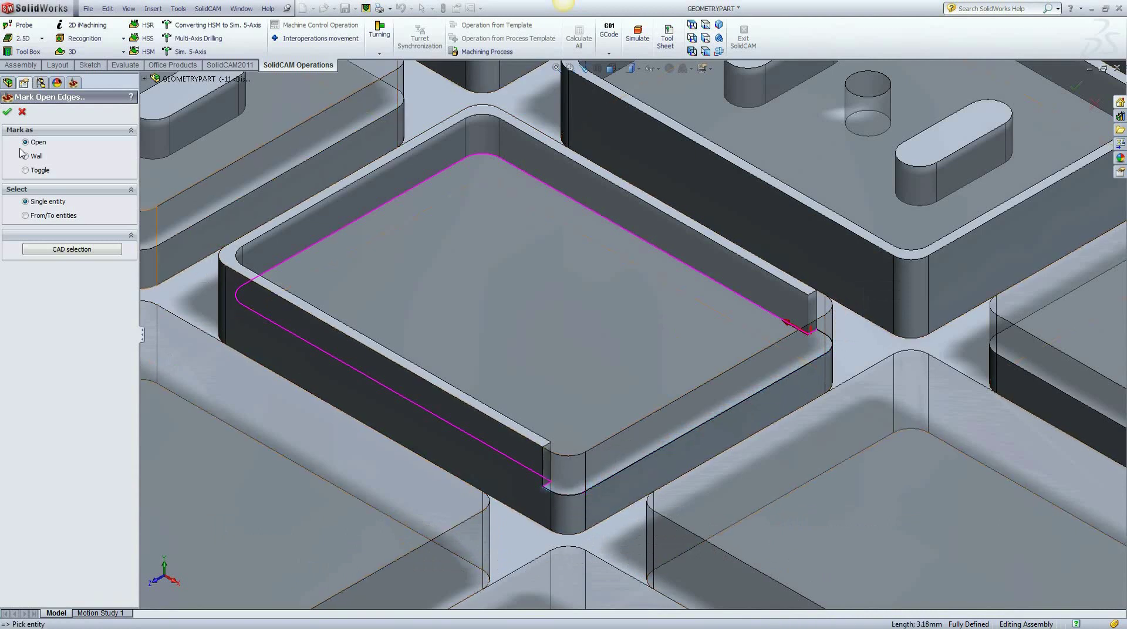
pyautogui.click(8, 114)
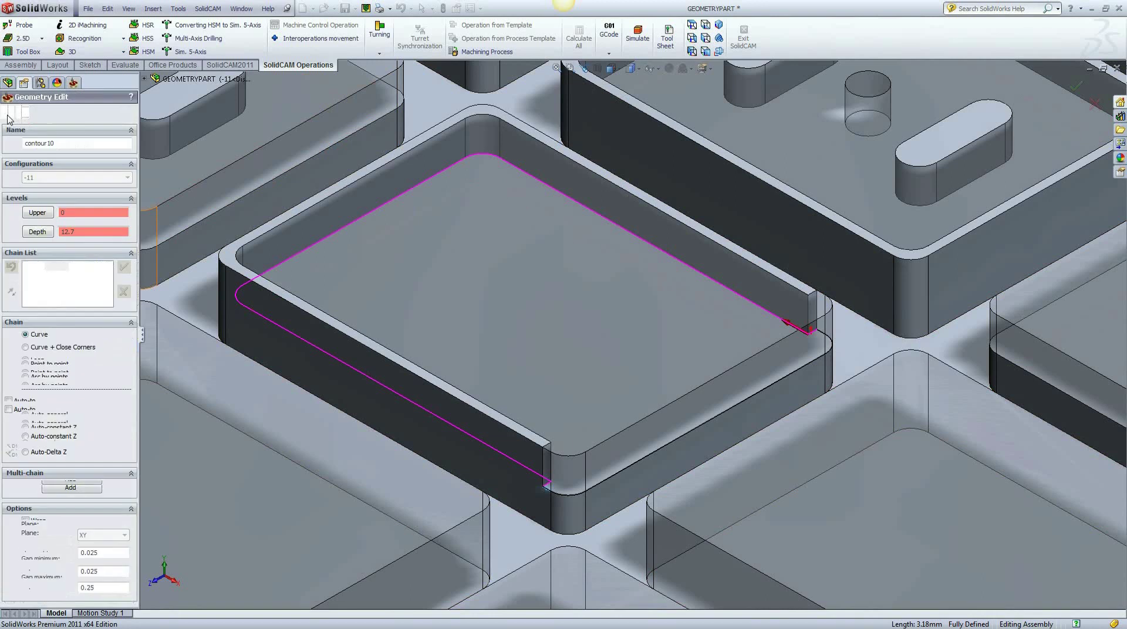
pyautogui.click(8, 113)
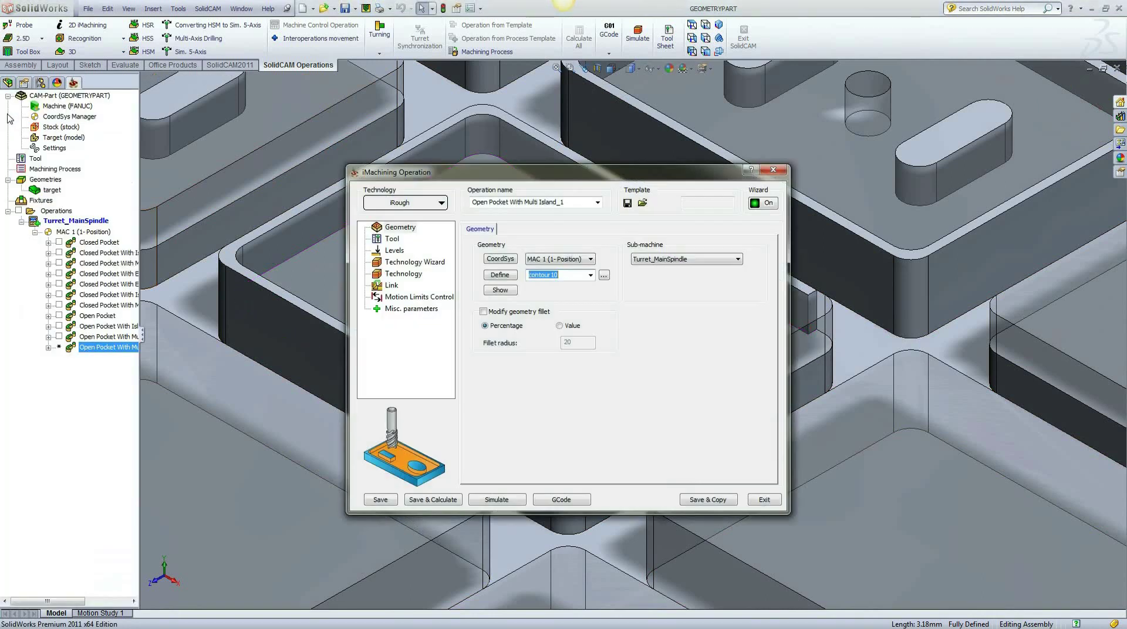
# Rename the iMachining operation as "Semi-Open Pocket Single Open Edge", saving and calculating it.
pyautogui.click(569, 202)
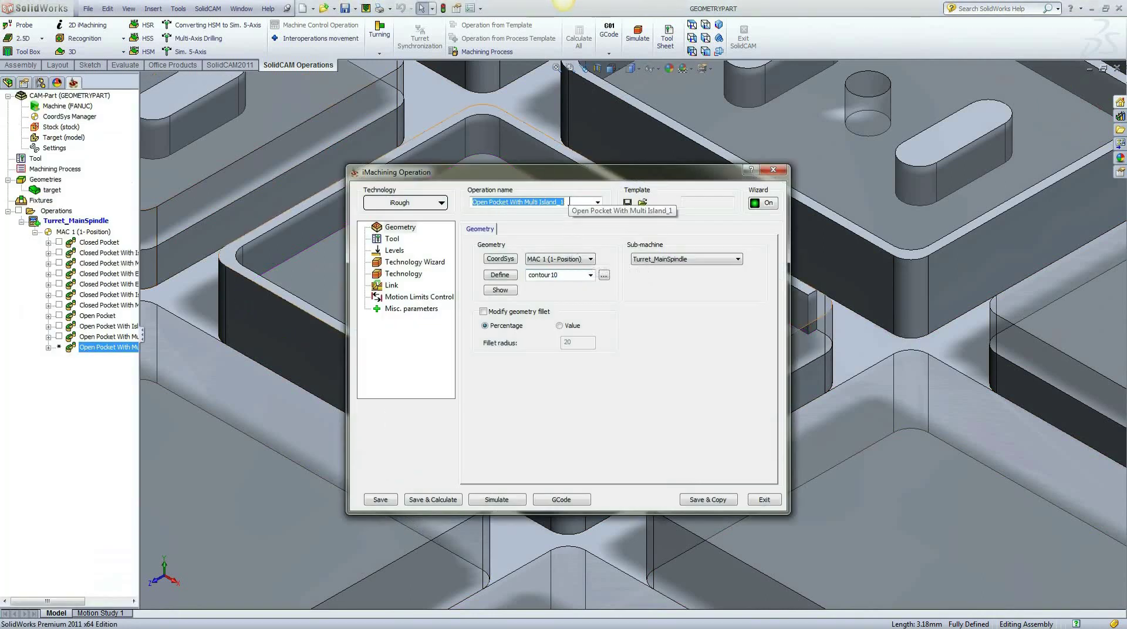
pyautogui.write('Semi-Open Pocket Single')
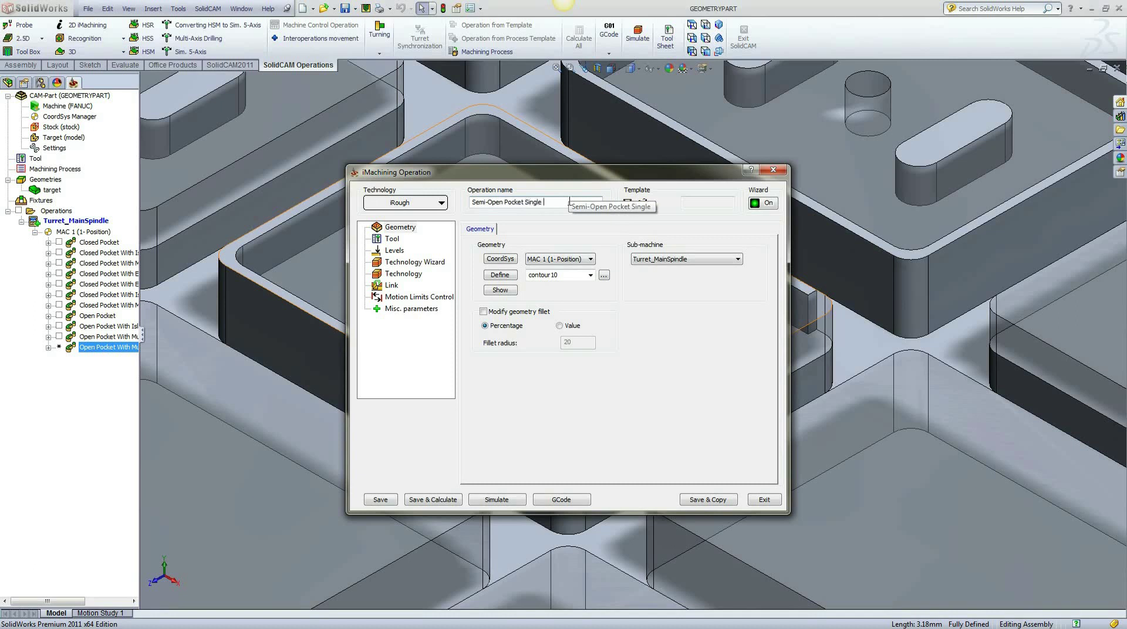
pyautogui.write('Open Edge')
pyautogui.click(450, 501)
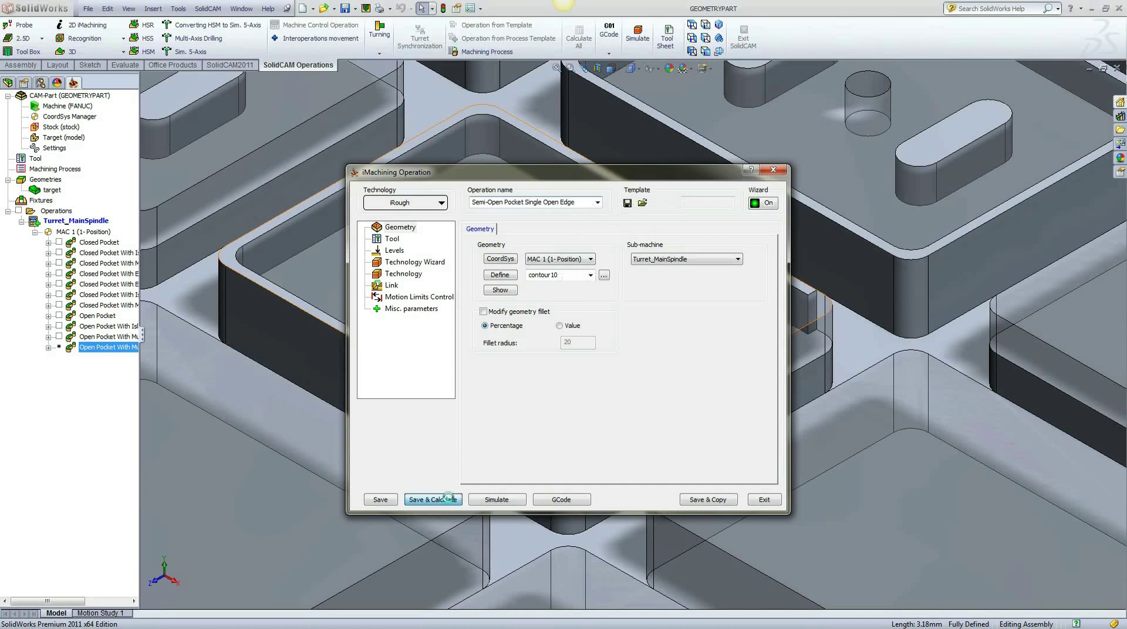
# Simulate the single-open-edge pocket's toolpath on the Host CAD model and exit the simulation.
pyautogui.click(484, 500)
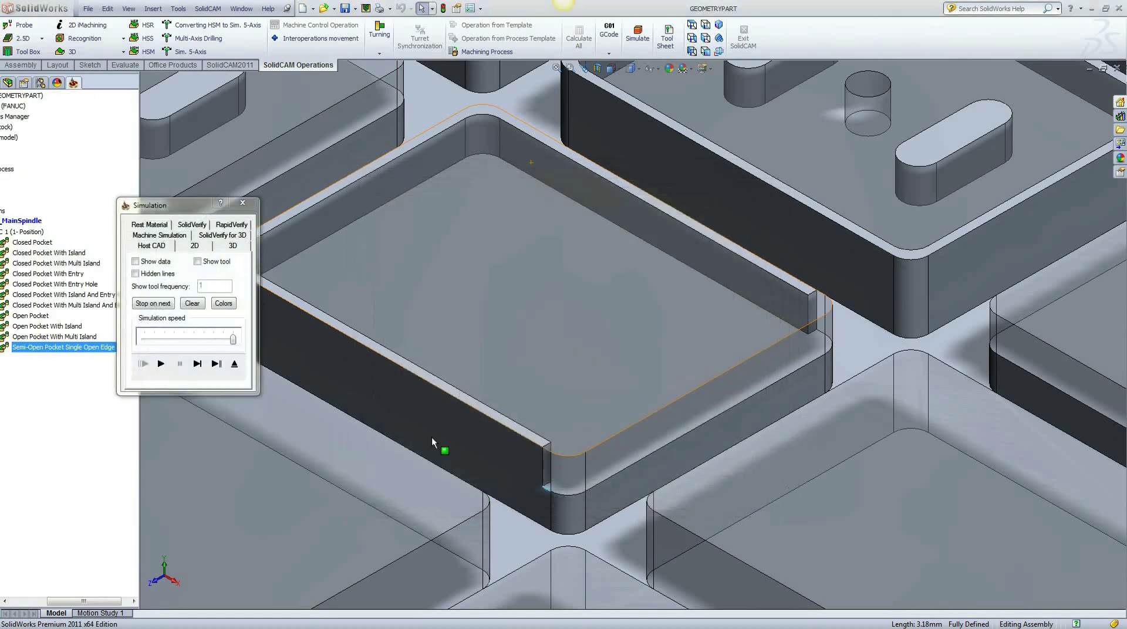
pyautogui.click(162, 364)
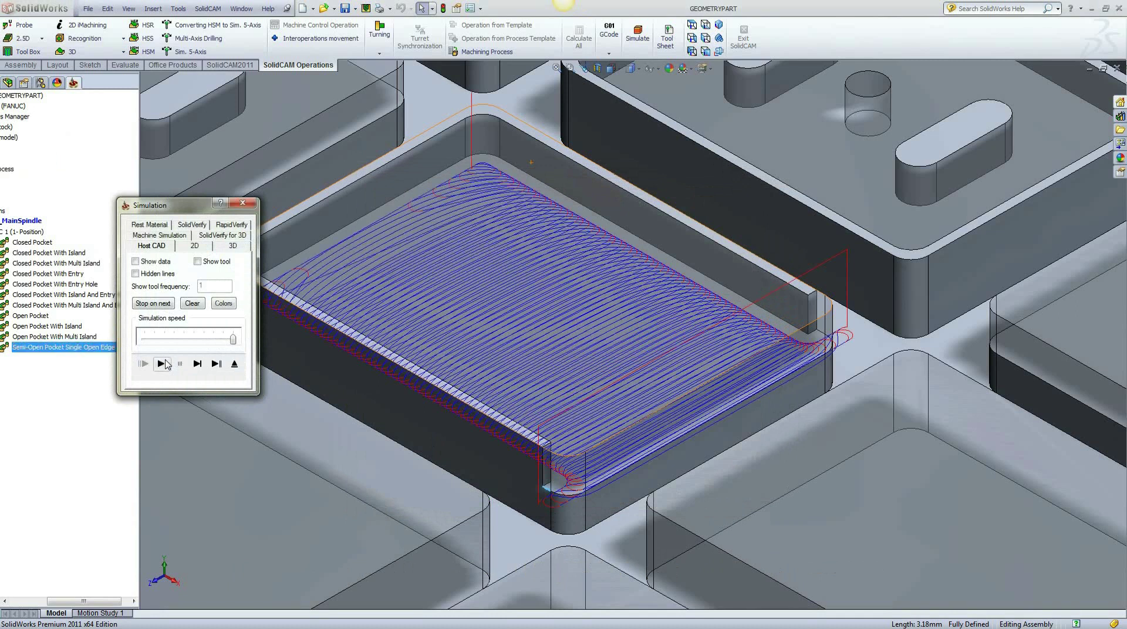
pyautogui.click(234, 364)
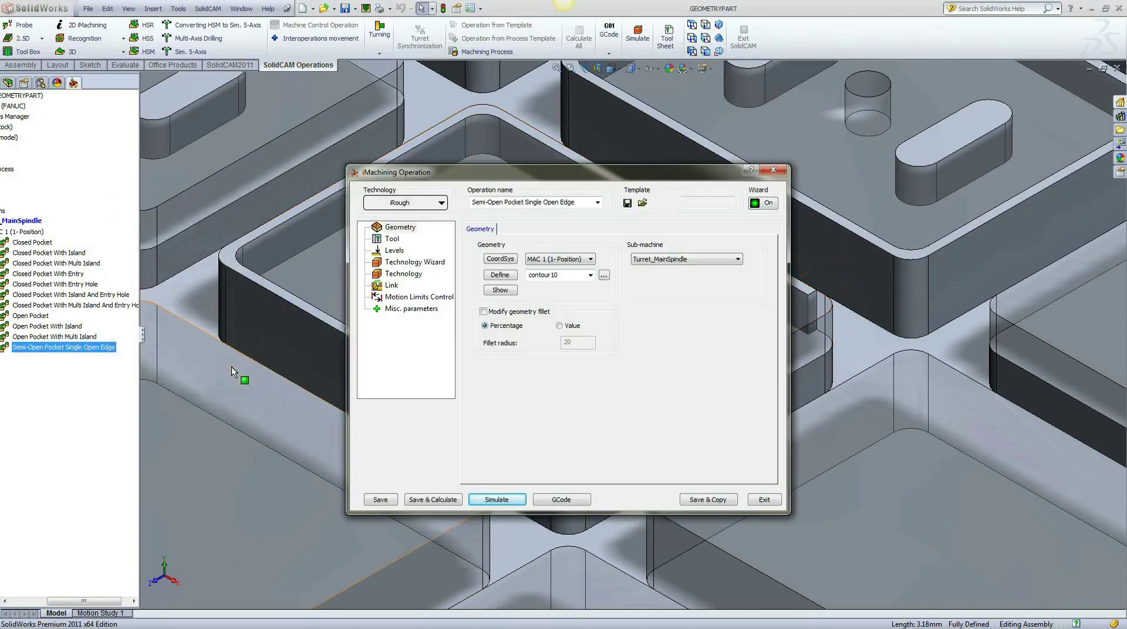
# Save and copy the operation, and start defining the copy's geometry with configuration -12.
pyautogui.click(709, 500)
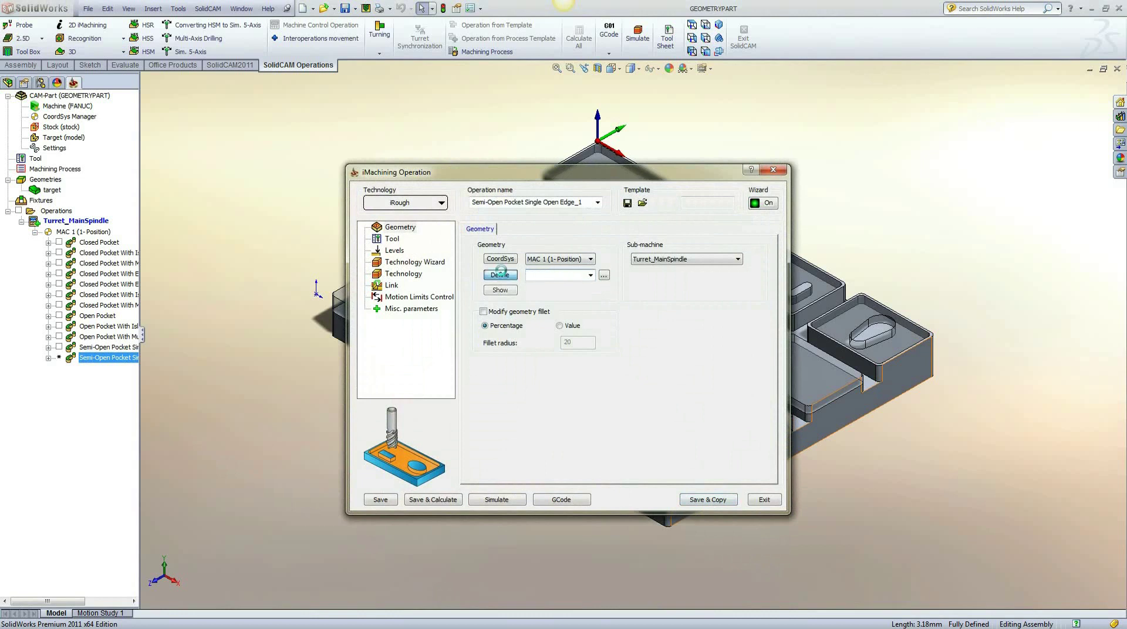
pyautogui.click(500, 275)
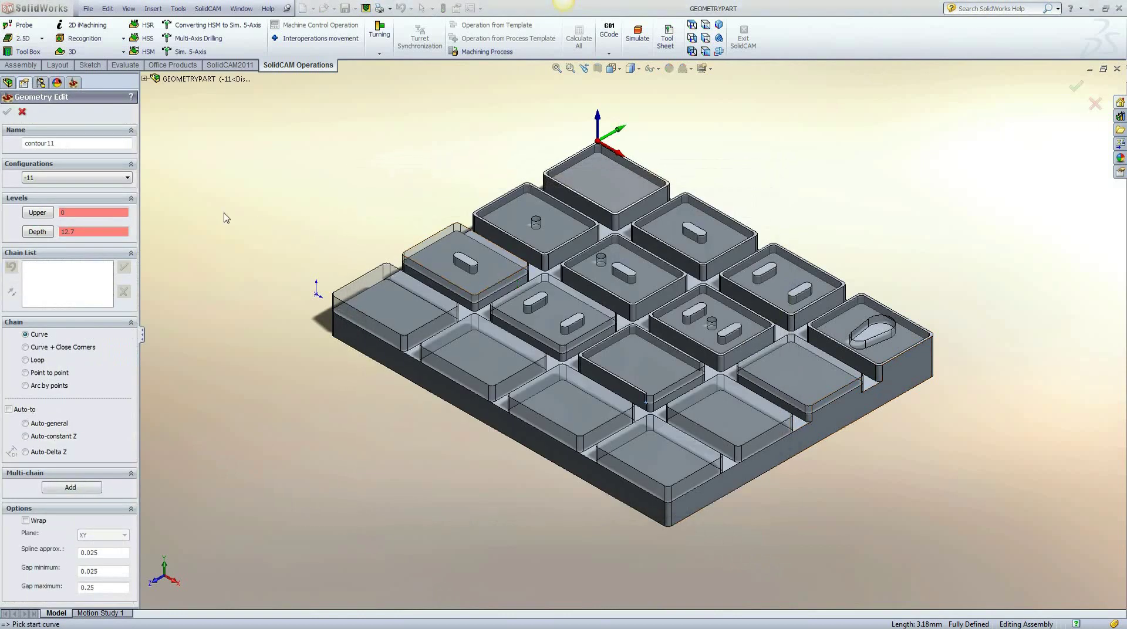
pyautogui.click(109, 178)
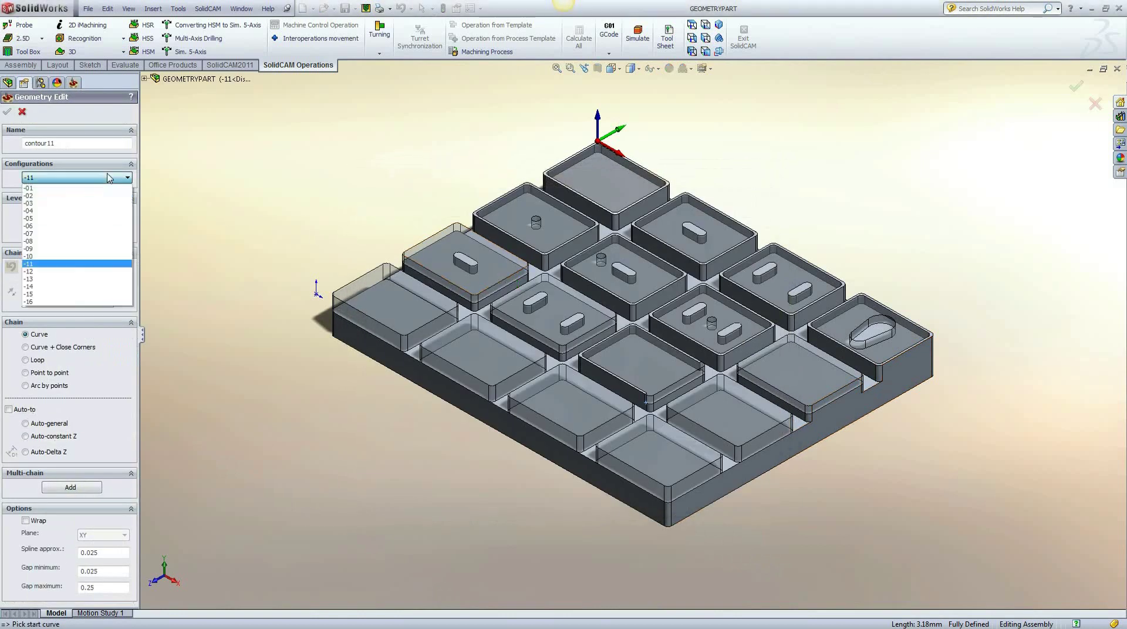
pyautogui.click(89, 269)
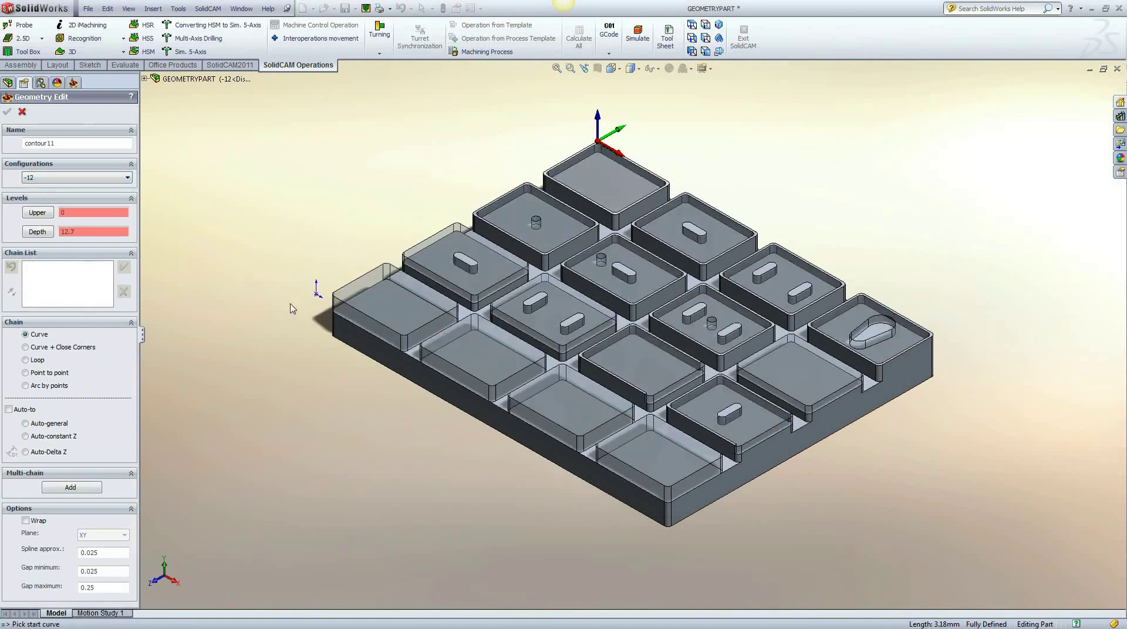
# Chain the floor outline of the semi-open pocket with one island and the base outline of its island.
pyautogui.scroll(-5, 775, 429)
pyautogui.scroll(-6, 665, 215)
pyautogui.scroll(-3, 662, 273)
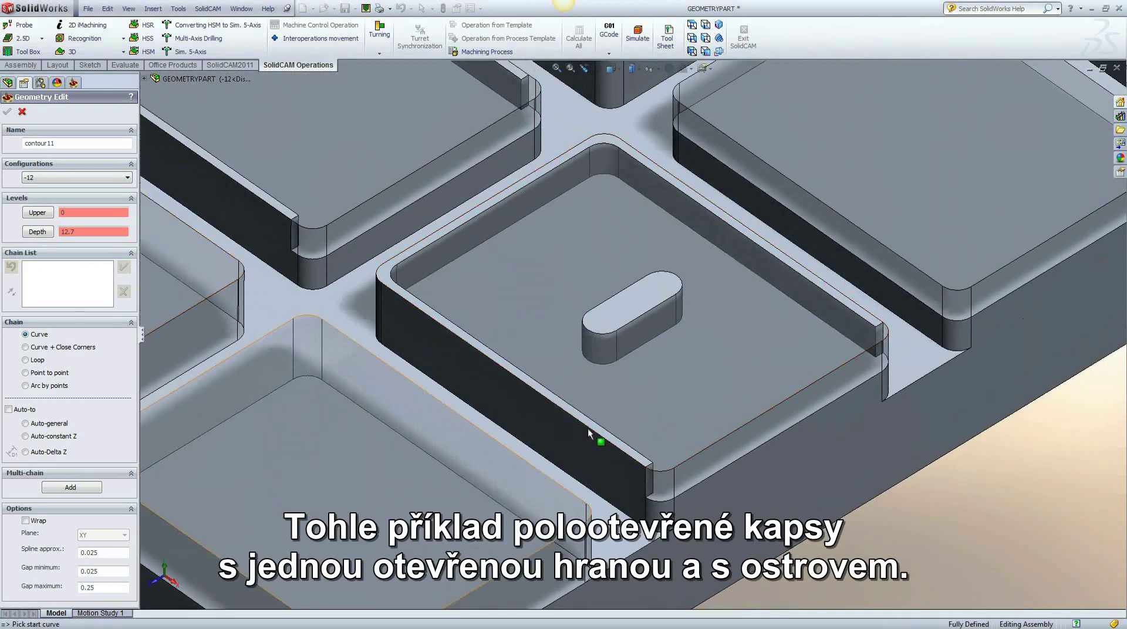
pyautogui.click(691, 482)
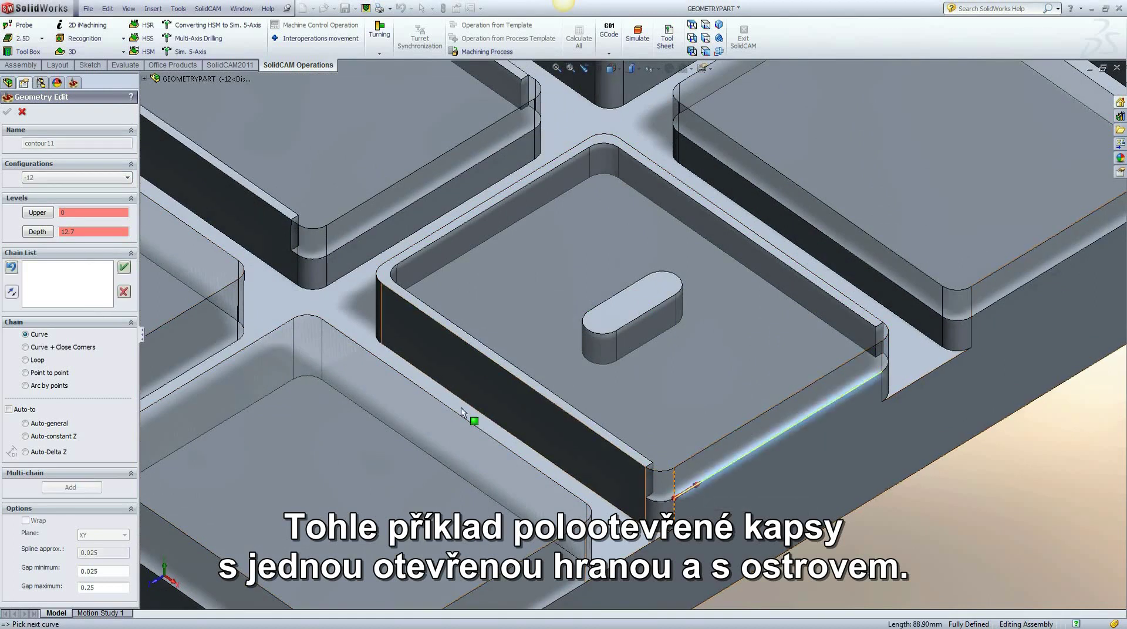
pyautogui.click(124, 267)
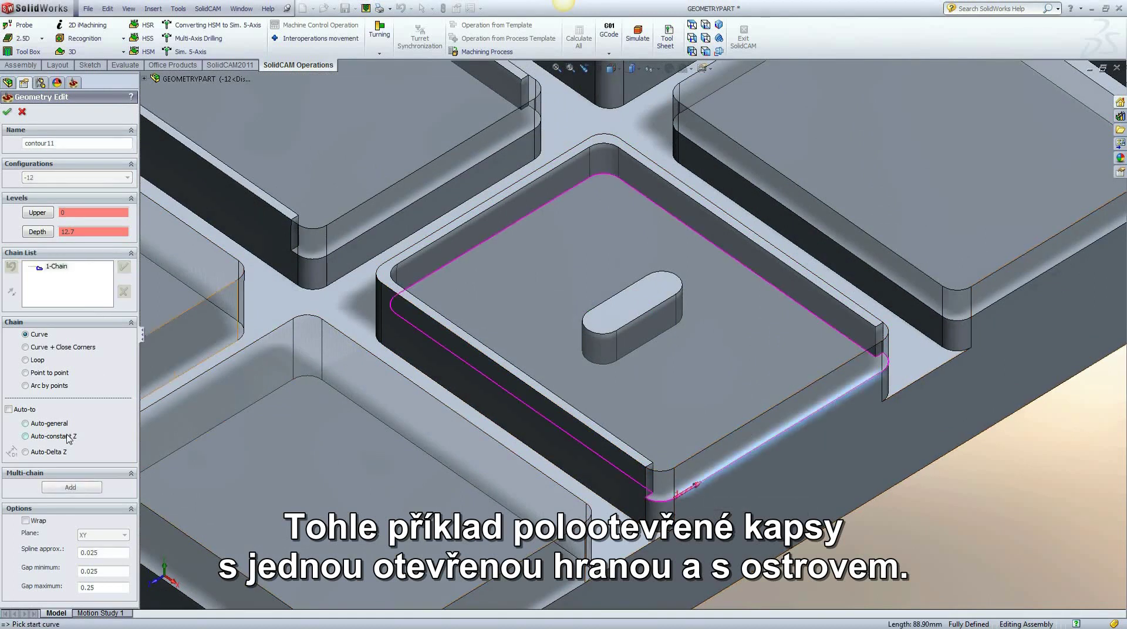
pyautogui.click(624, 356)
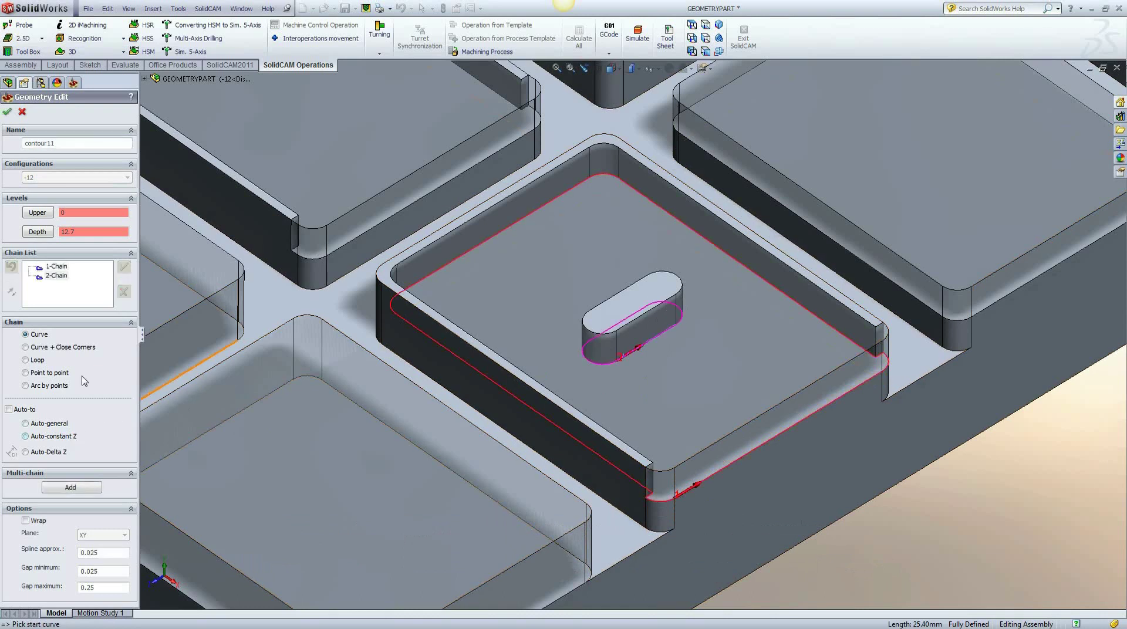
# Mark the outer chain's straight edge and two corner arcs on the pocket's open side as open, accepting the geometry.
pyautogui.rightClick(51, 267)
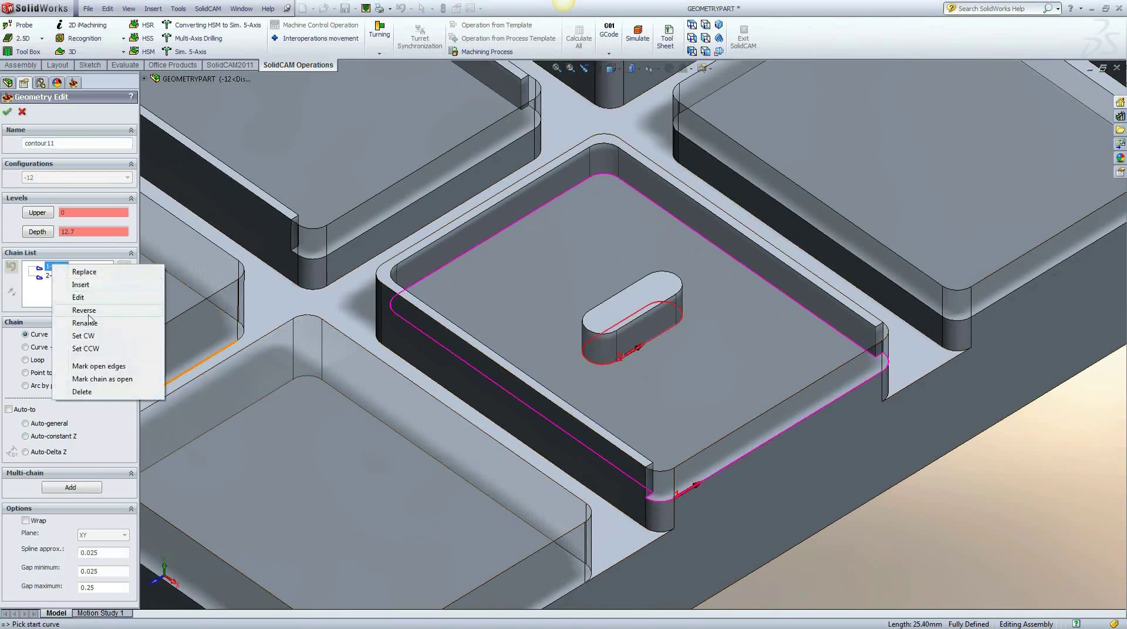
pyautogui.click(99, 367)
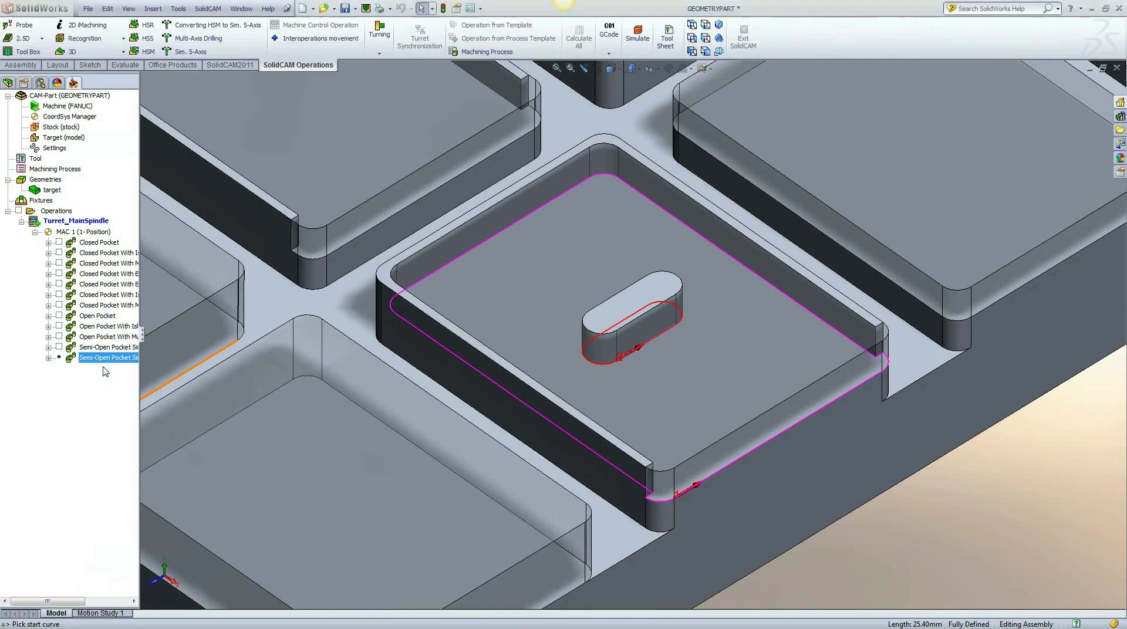
pyautogui.click(887, 361)
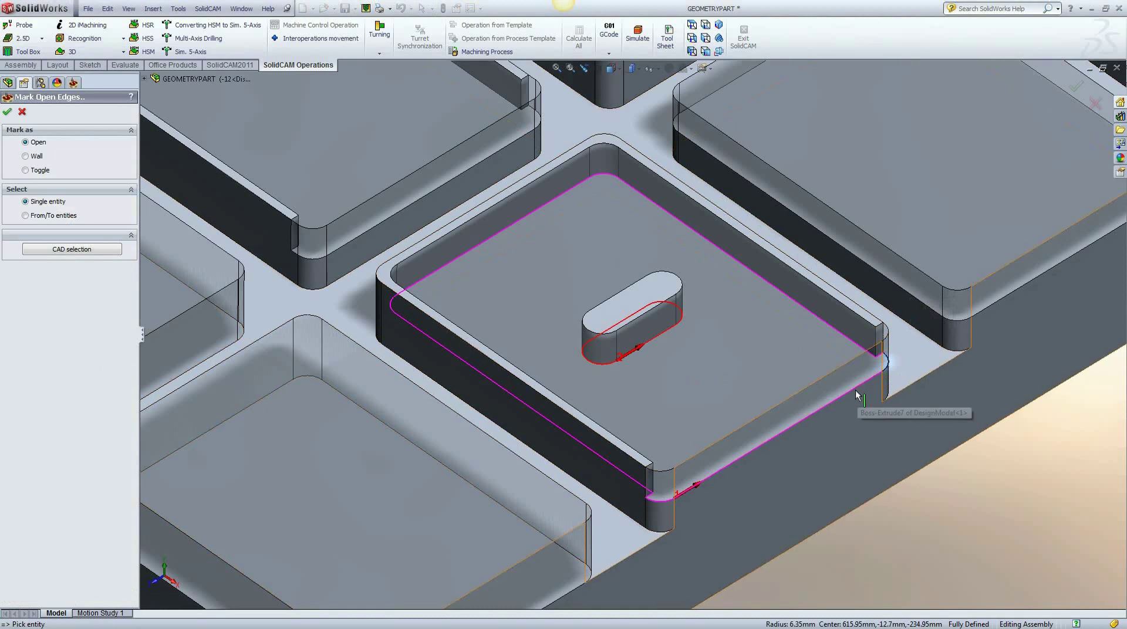
pyautogui.click(839, 399)
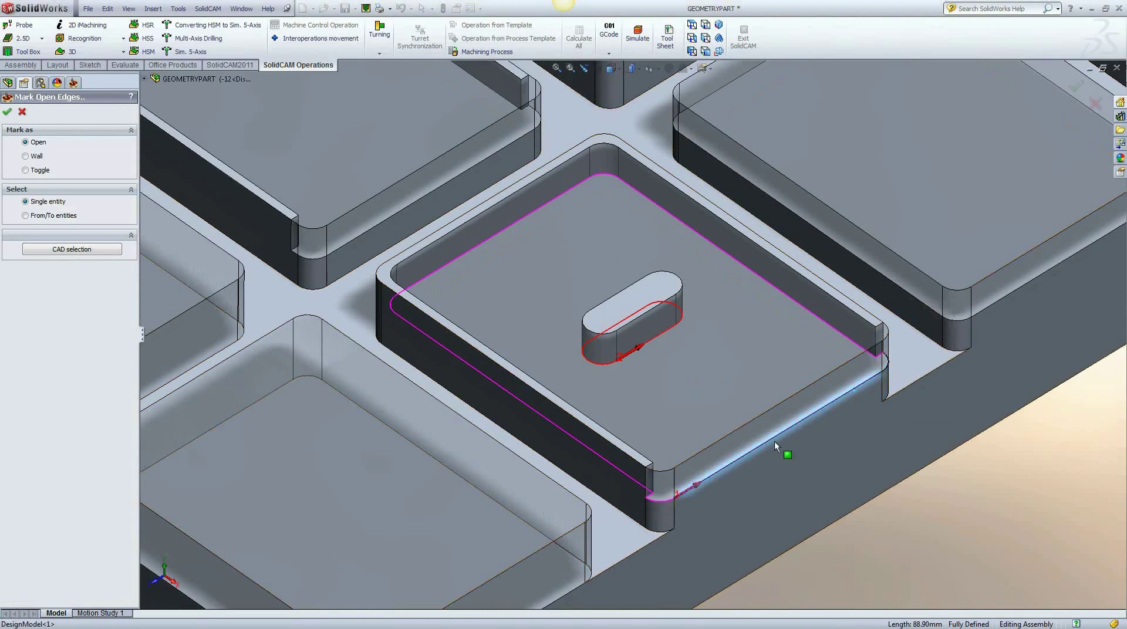
pyautogui.click(659, 507)
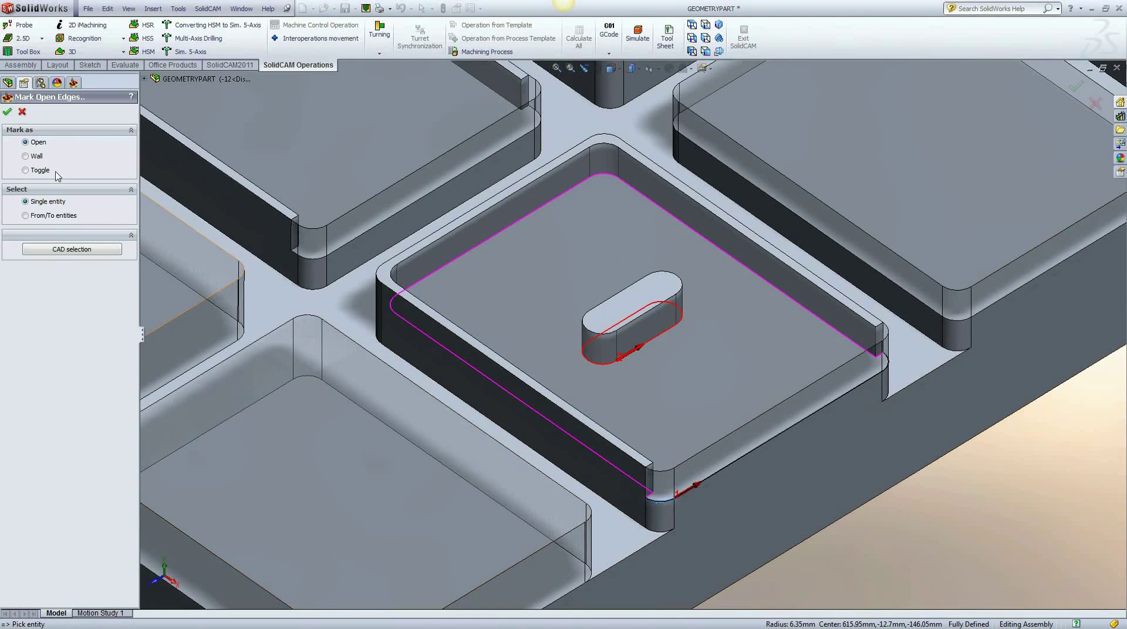
pyautogui.click(7, 112)
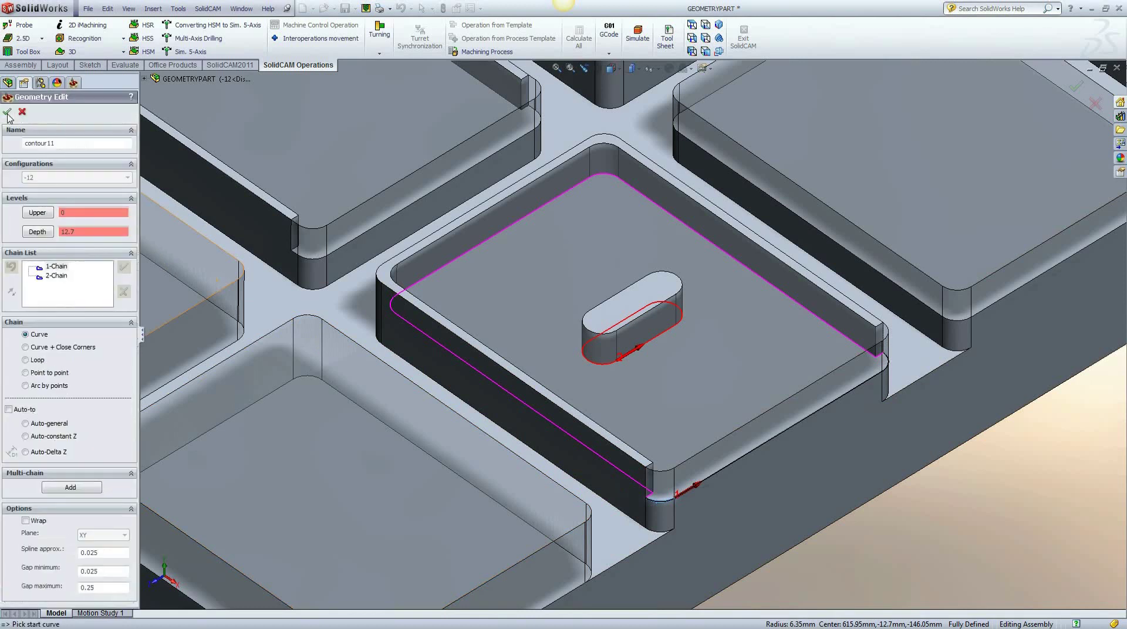
pyautogui.click(7, 113)
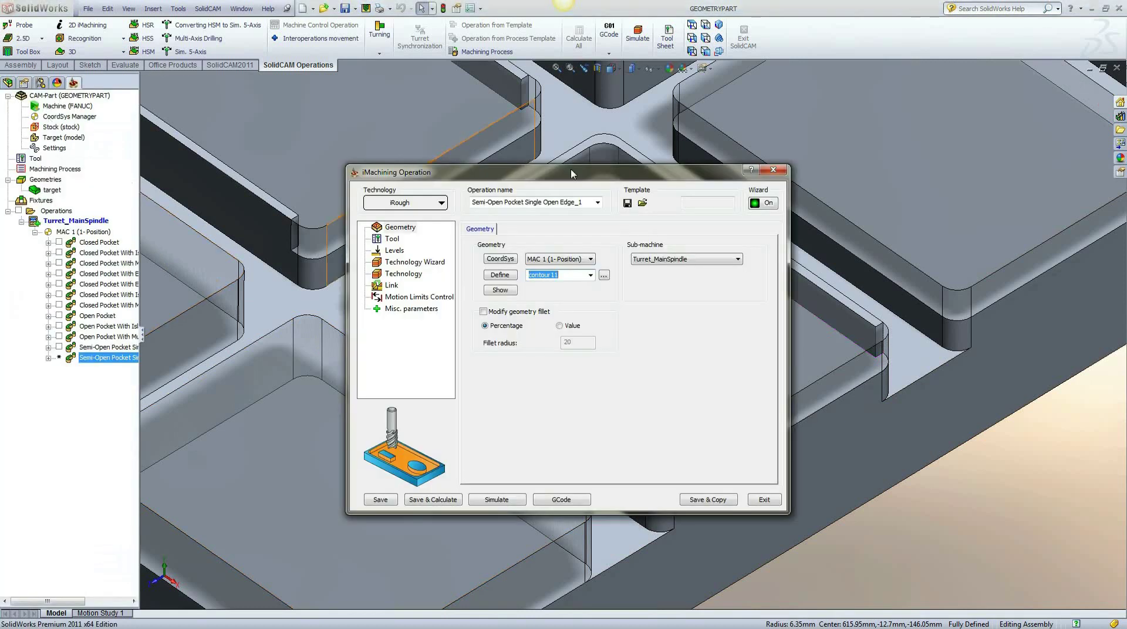
# Rename the copied operation as "Semi-Open Pocket Single Open Edge With Island", saving and calculating it.
pyautogui.click(585, 200)
pyautogui.press('BackSpace')
pyautogui.press('BackSpace')
pyautogui.write('With Island')
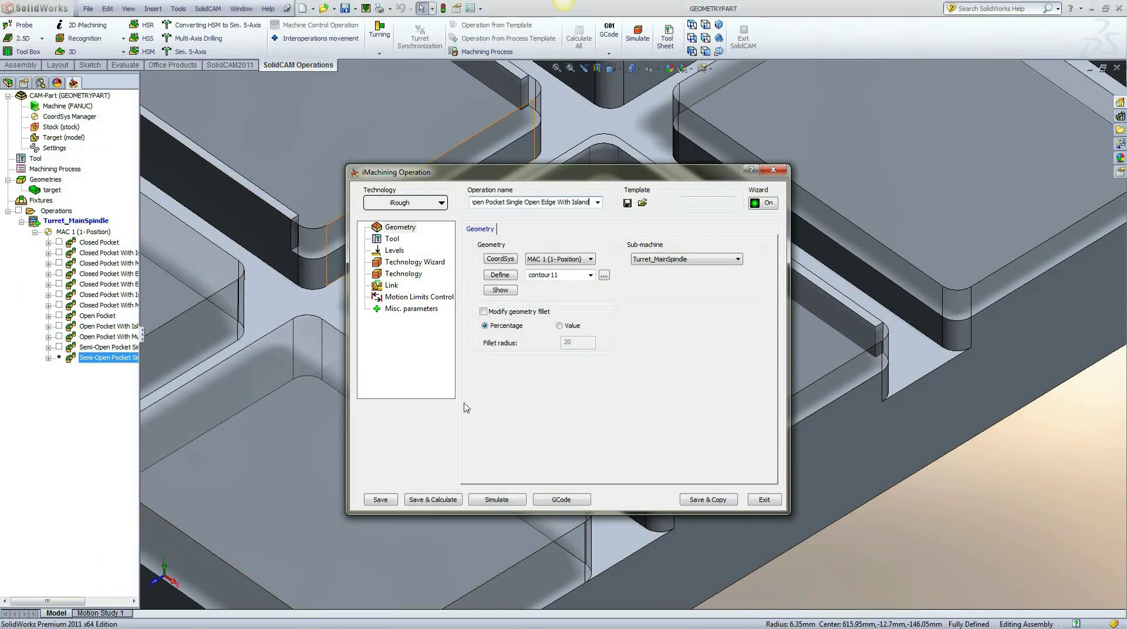
pyautogui.click(440, 496)
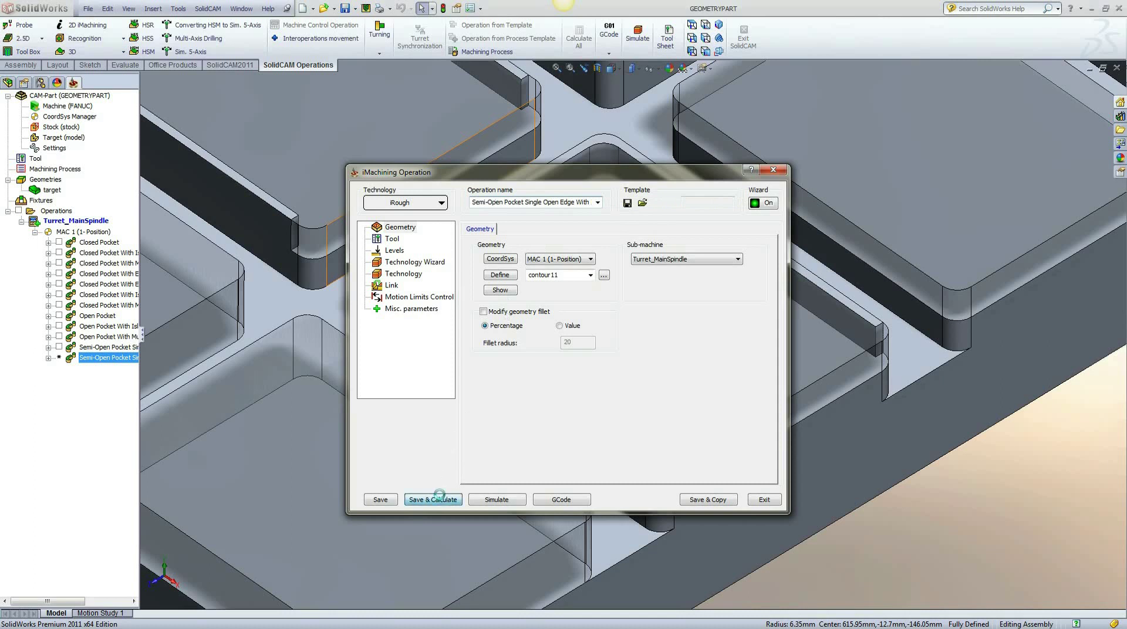
# Simulate the toolpath around the island on the Host CAD model and exit the simulation.
pyautogui.click(478, 500)
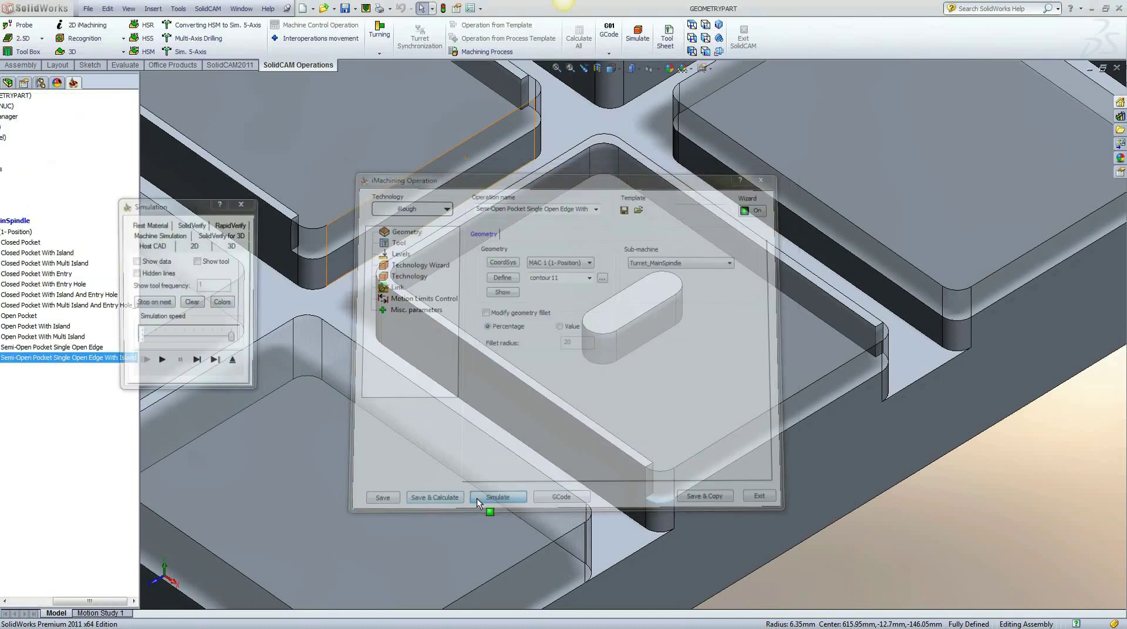
pyautogui.click(167, 368)
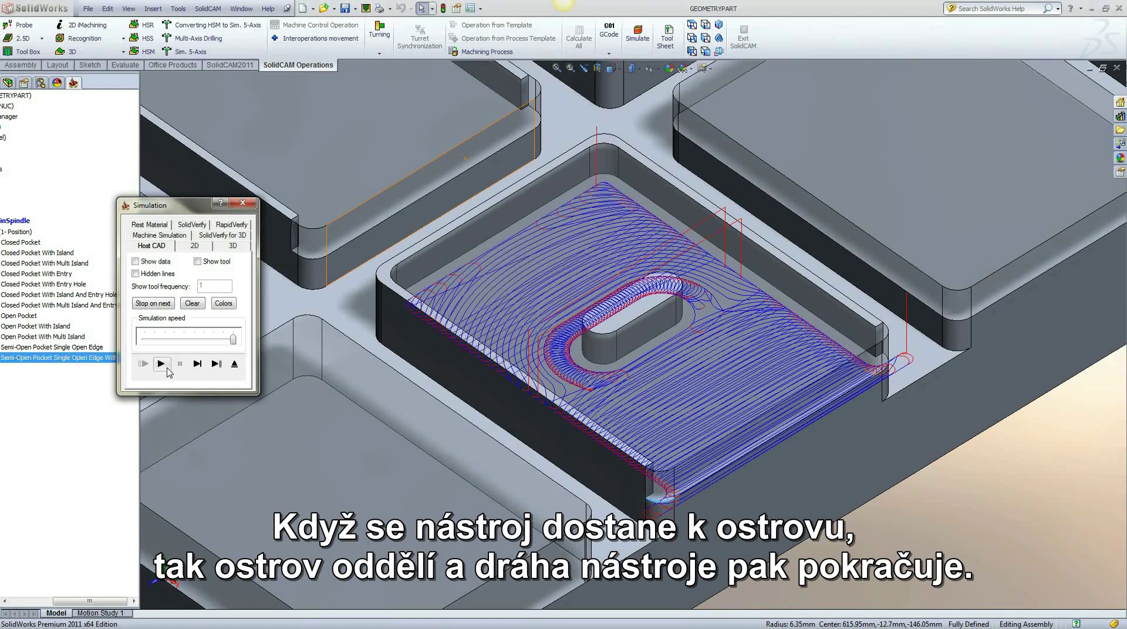
pyautogui.click(233, 364)
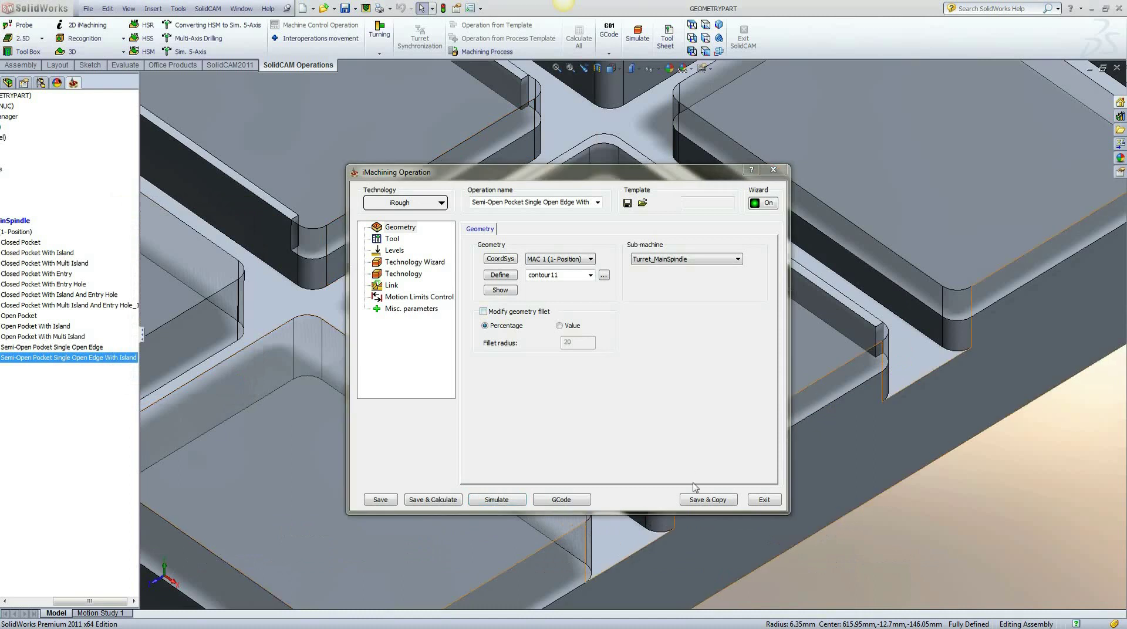
# Save and copy the operation, clear the copy's geometry and begin defining a new one on configuration -13.
pyautogui.click(703, 499)
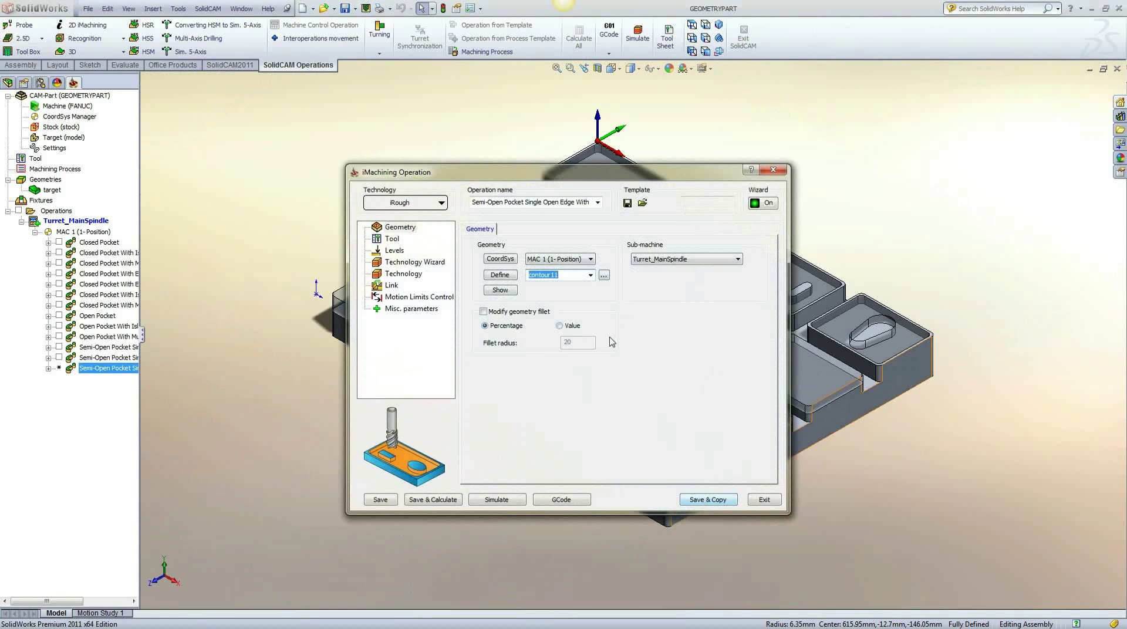
pyautogui.press('Delete')
pyautogui.click(515, 276)
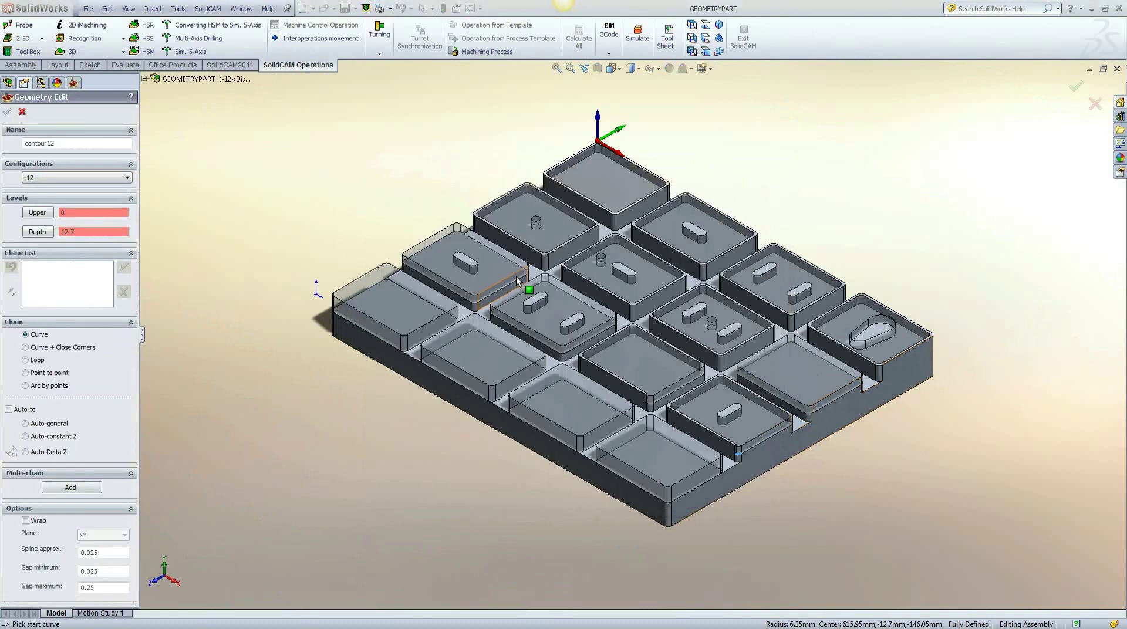
pyautogui.click(126, 178)
pyautogui.click(64, 279)
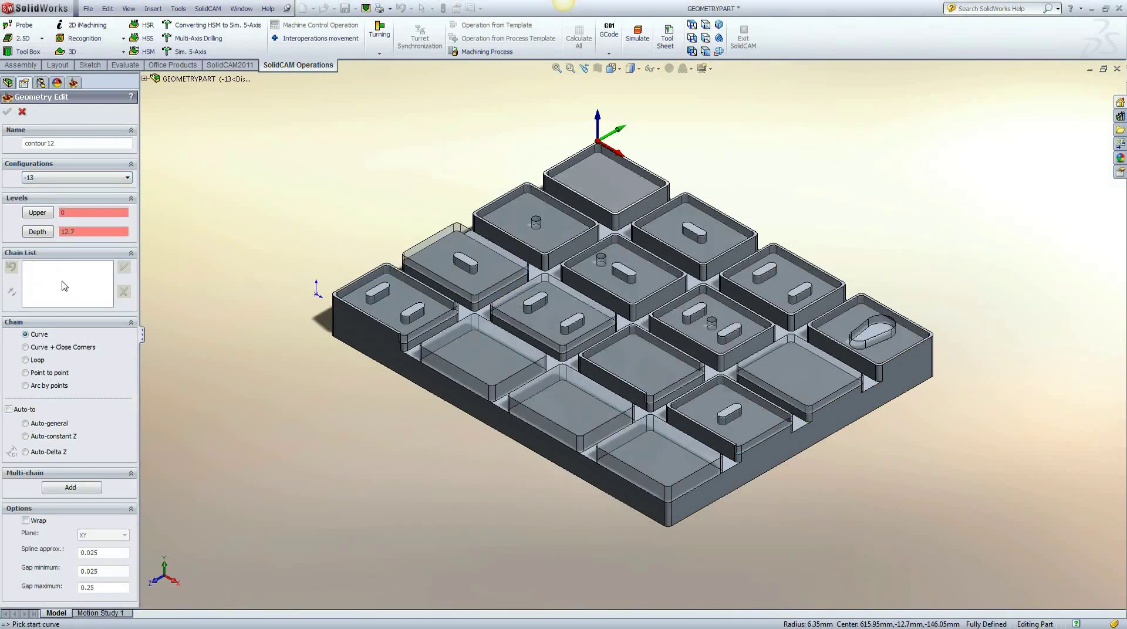
# Chain the floor outline of the semi-open pocket with two islands and both island base outlines, using Auto-constant Z.
pyautogui.scroll(-5, 259, 317)
pyautogui.scroll(-3, 564, 317)
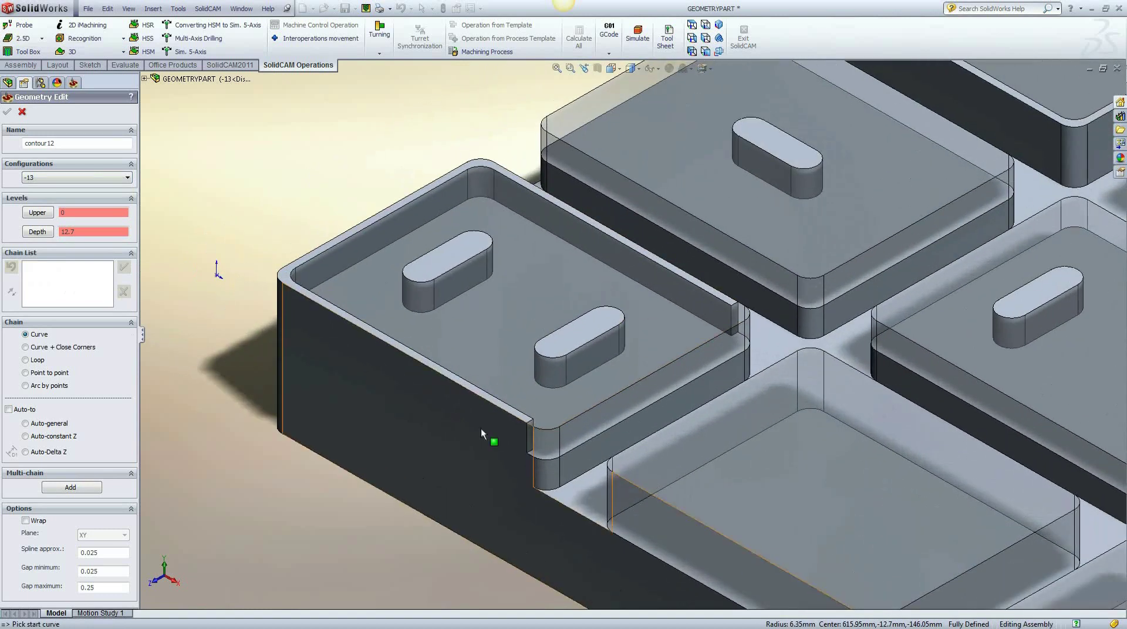
pyautogui.click(586, 443)
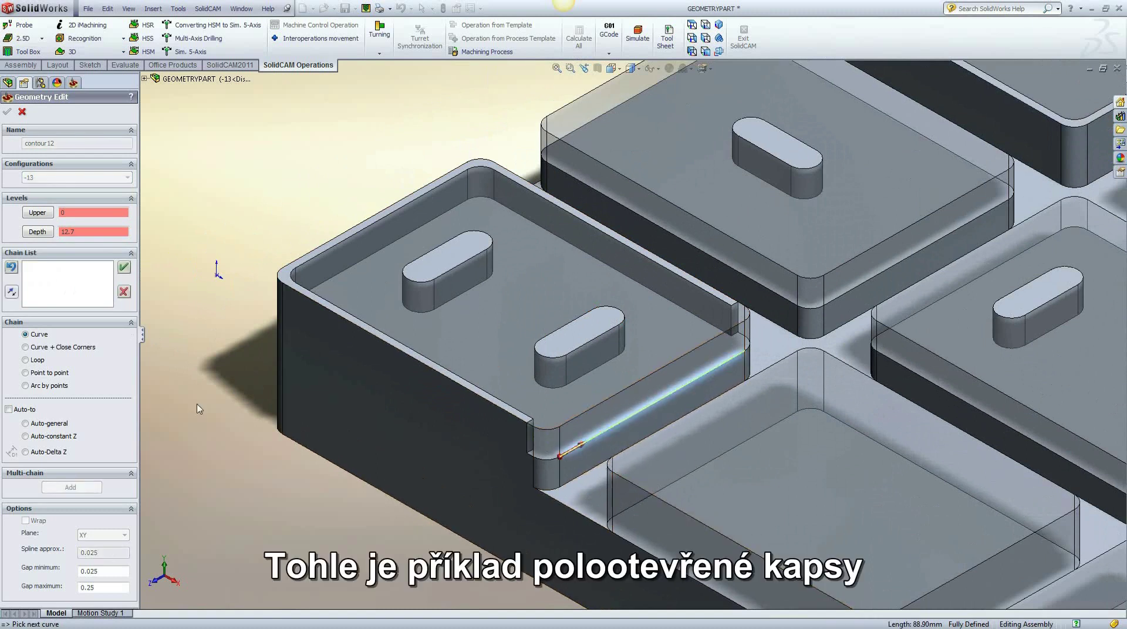
pyautogui.click(59, 436)
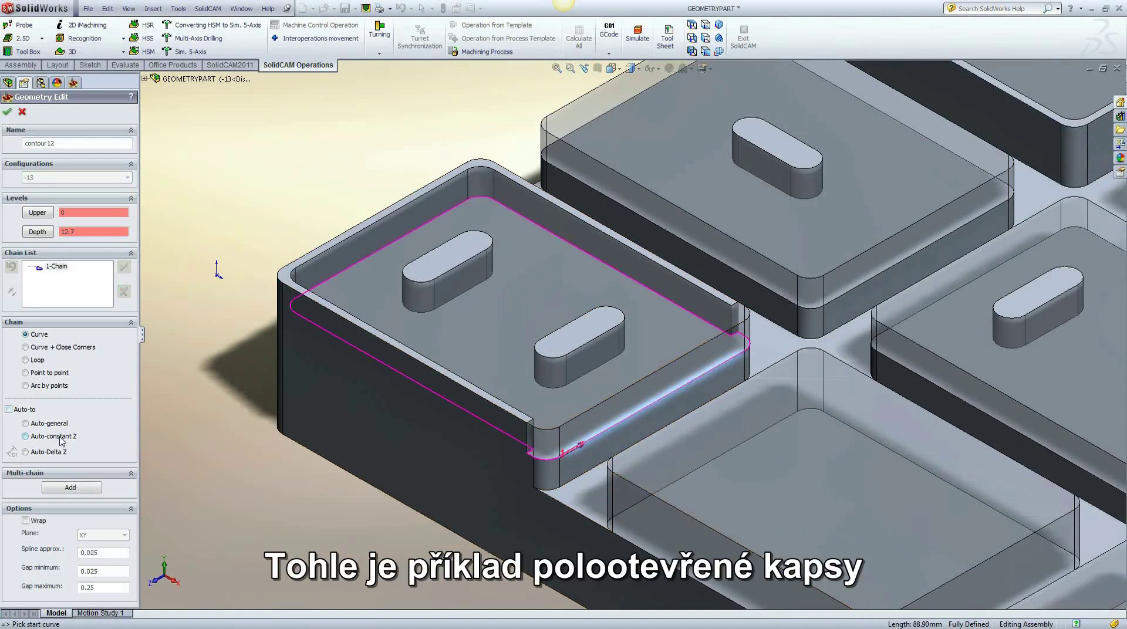
pyautogui.click(444, 309)
pyautogui.click(481, 276)
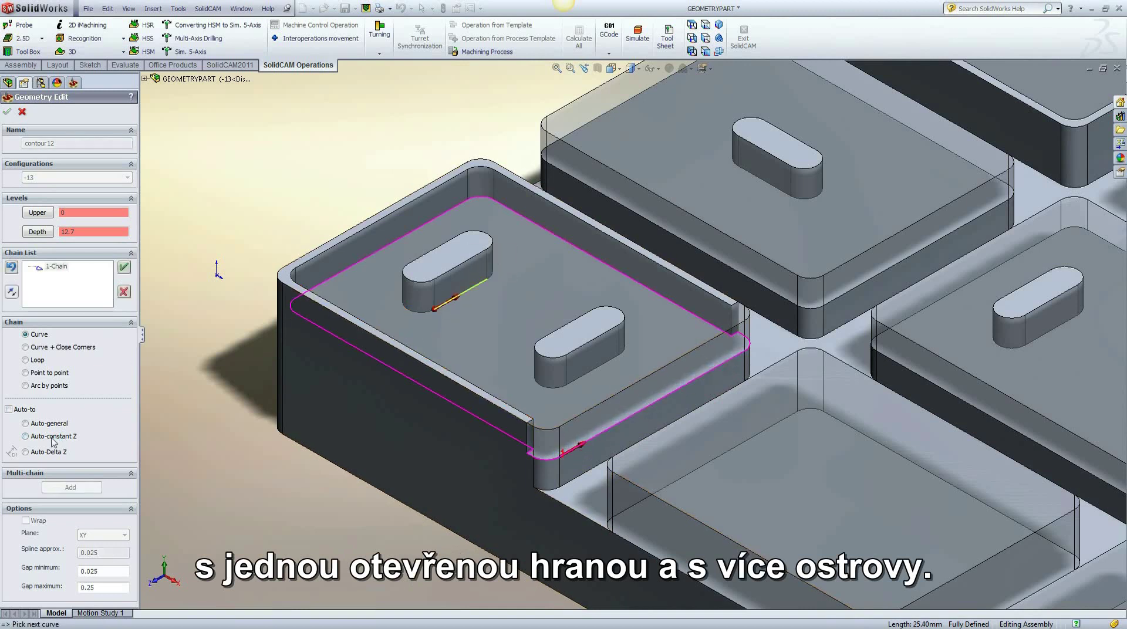
pyautogui.click(591, 371)
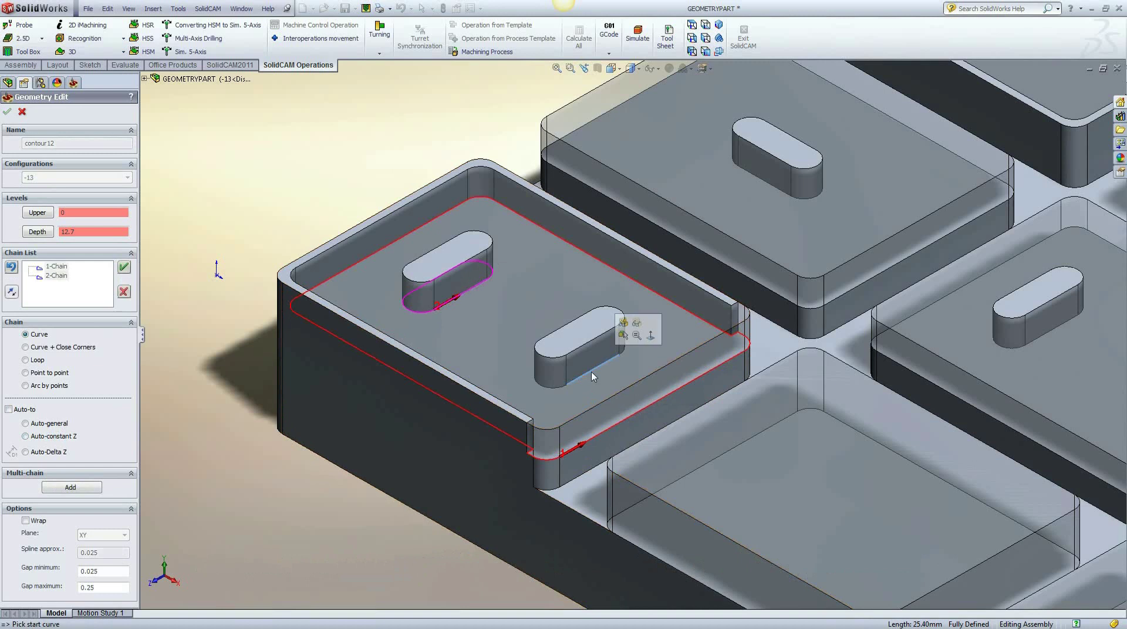
pyautogui.click(44, 437)
# Mark the outer chain's straight edge and two corner arcs on the two-island pocket's open side as open, accepting the geometry.
pyautogui.rightClick(45, 267)
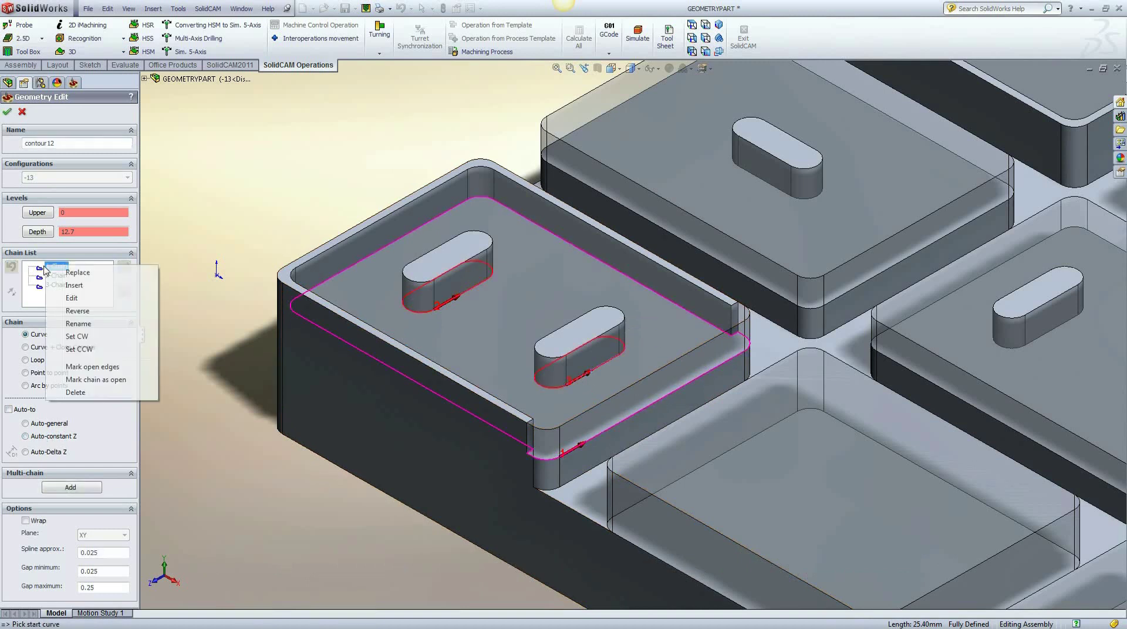
pyautogui.click(91, 368)
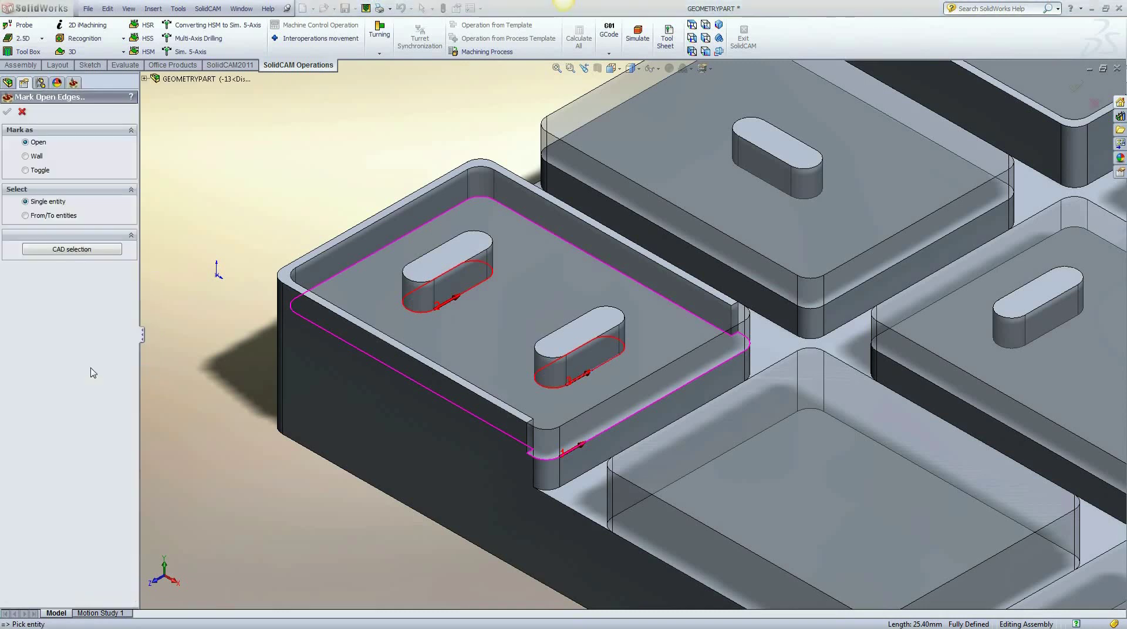
pyautogui.click(745, 344)
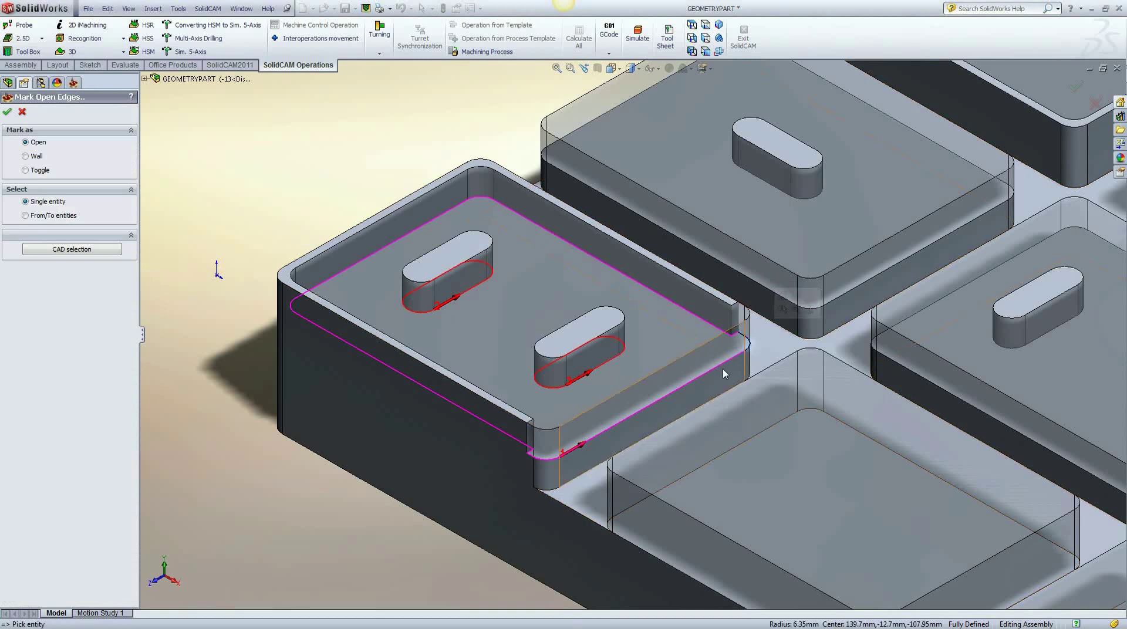
pyautogui.click(703, 380)
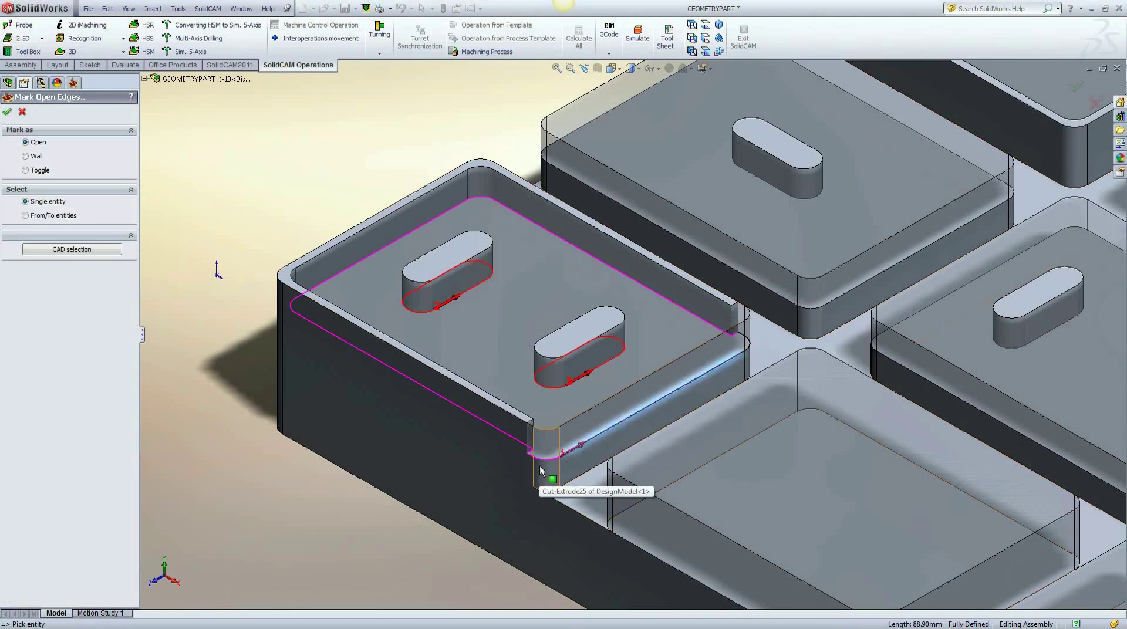
pyautogui.click(545, 465)
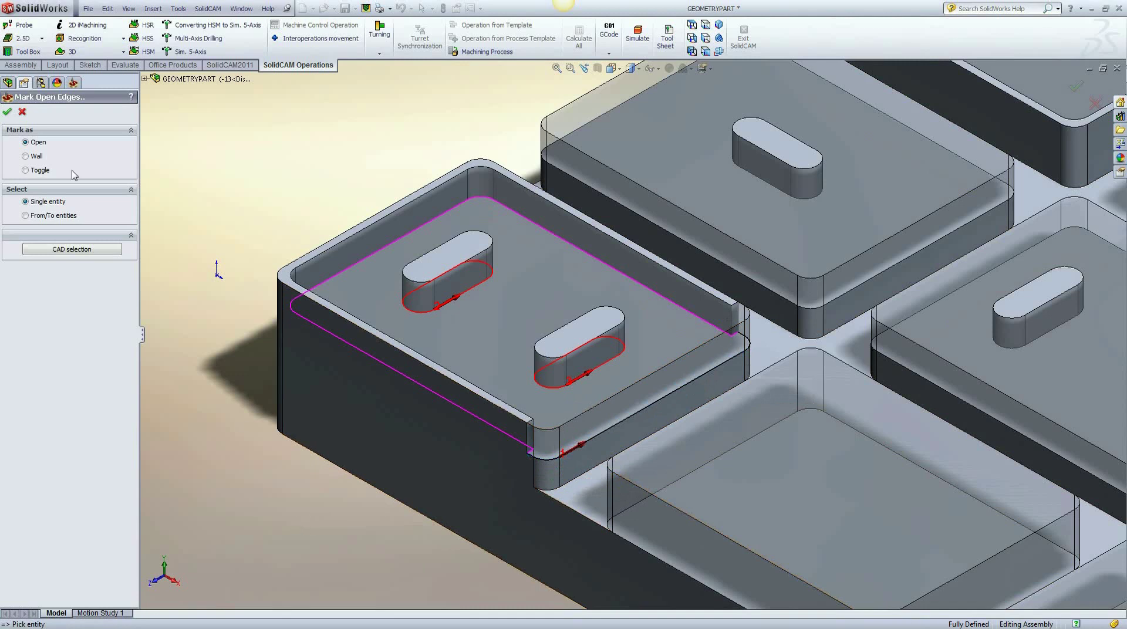
pyautogui.click(7, 112)
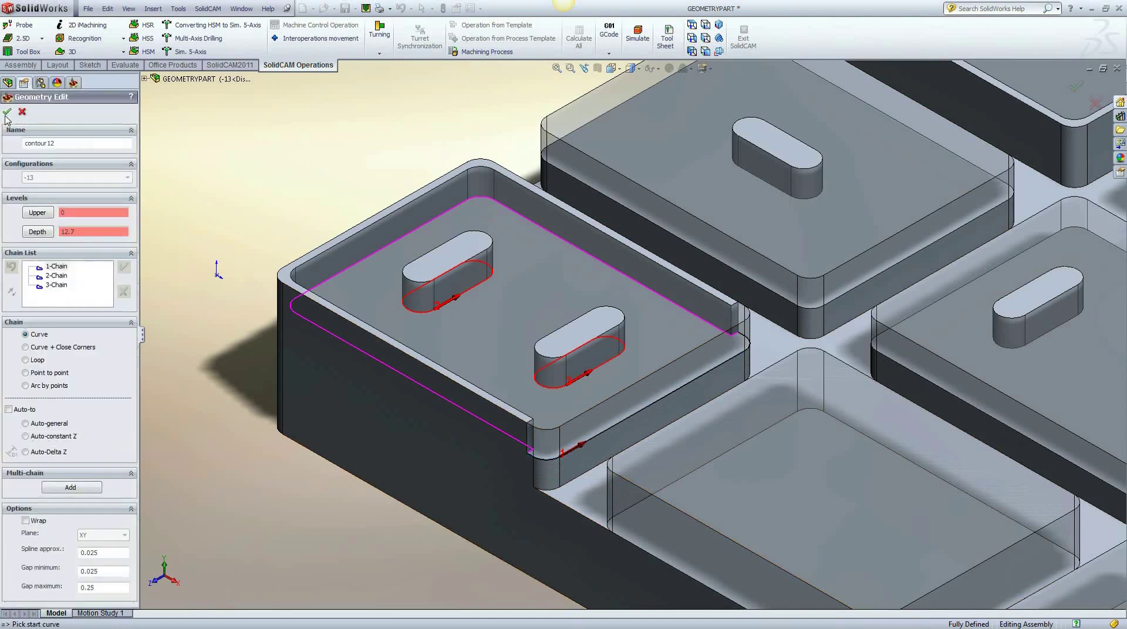
pyautogui.click(7, 115)
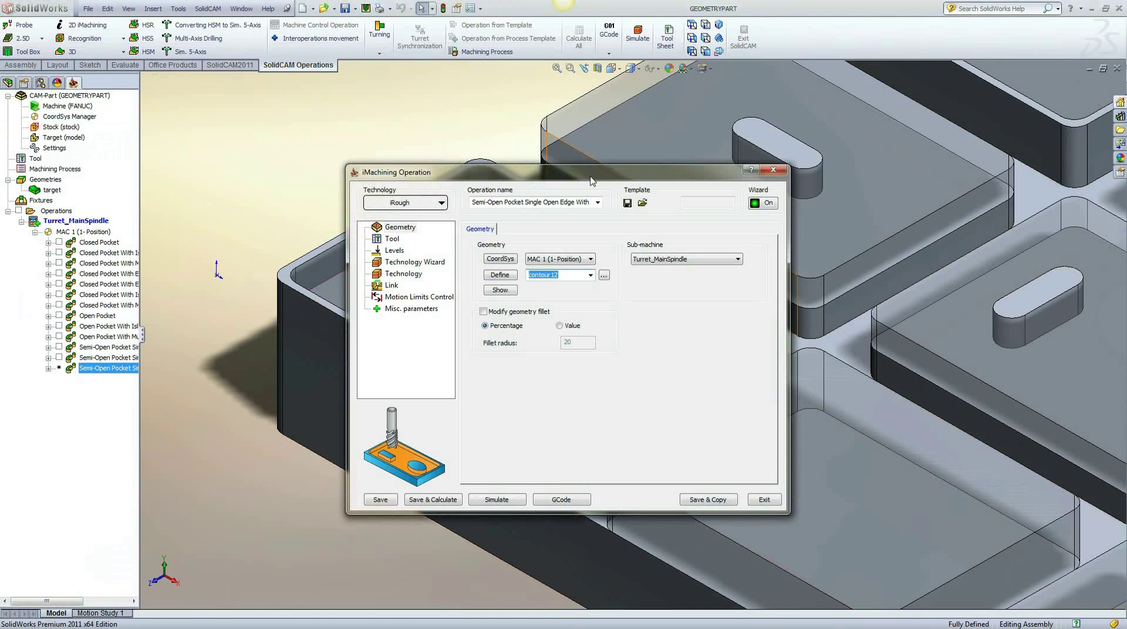
# Rename the copied operation as "Semi-Open Pocket Single Open Edge With Multi Island", saving and calculating it.
pyautogui.click(592, 203)
pyautogui.press('End')
pyautogui.press('BackSpace')
pyautogui.press('BackSpace')
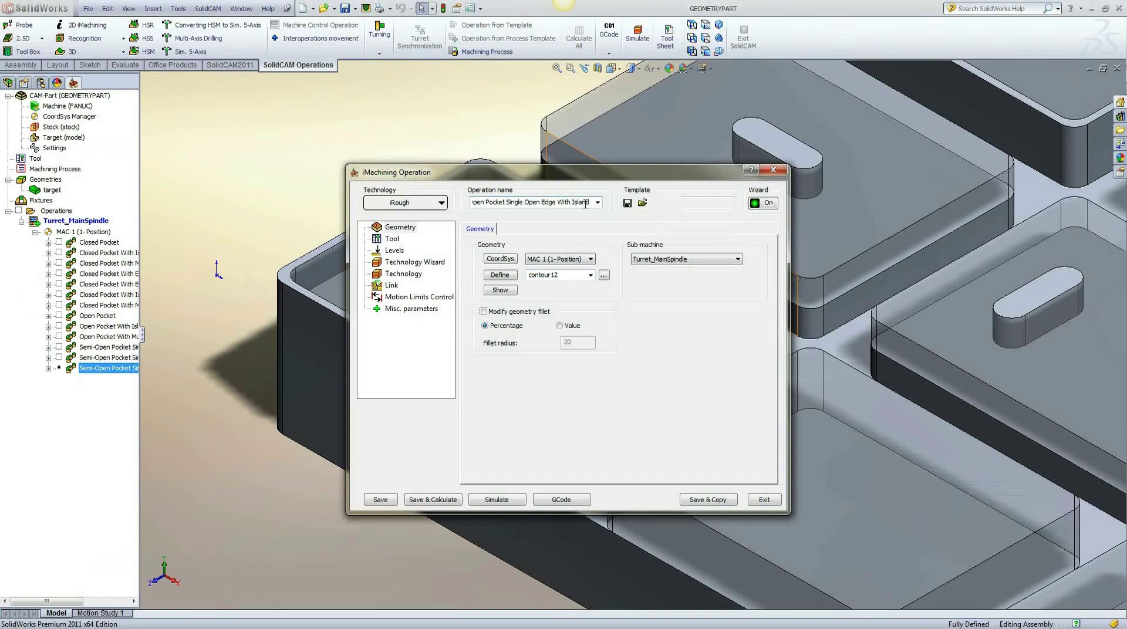
pyautogui.write('Multi')
pyautogui.click(440, 499)
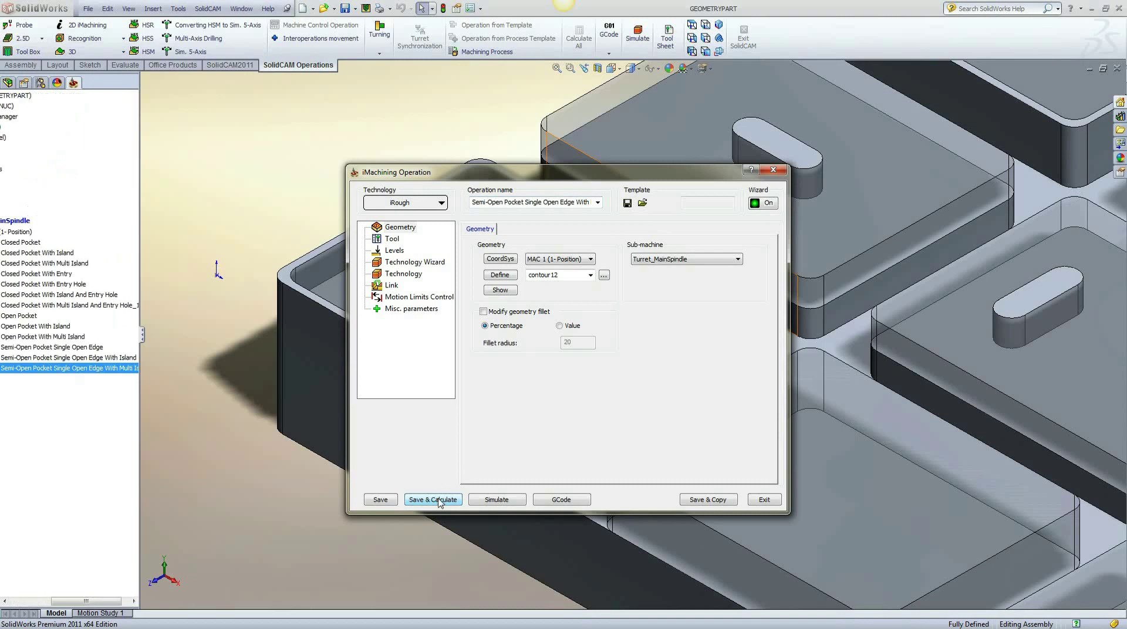
# Simulate the toolpath around both islands on the Host CAD model and exit the simulation.
pyautogui.click(480, 500)
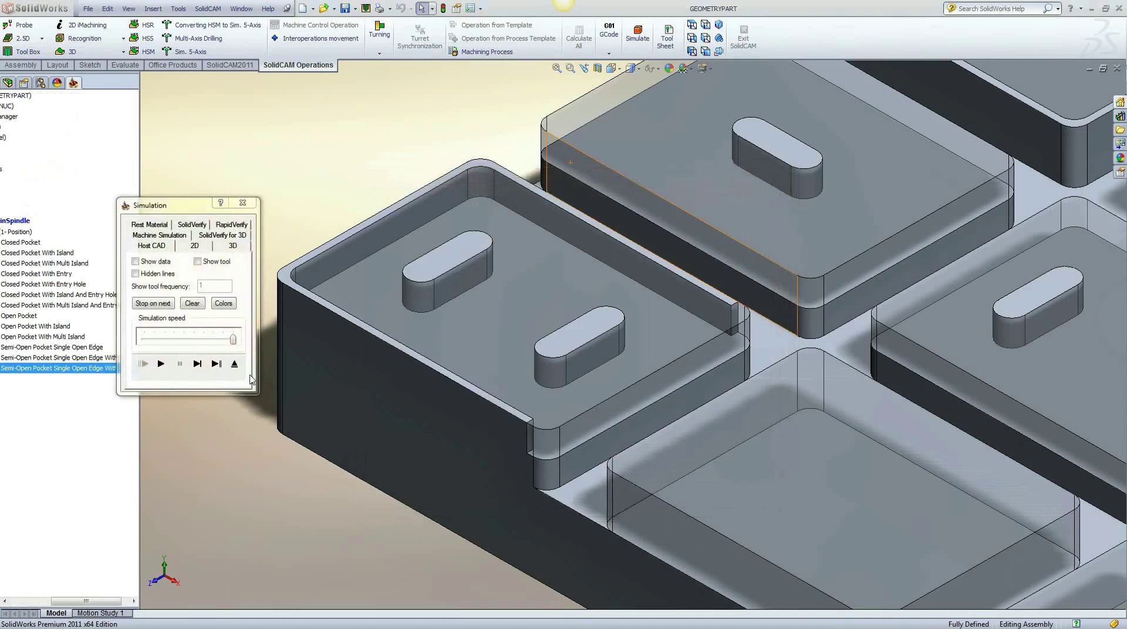
pyautogui.click(161, 365)
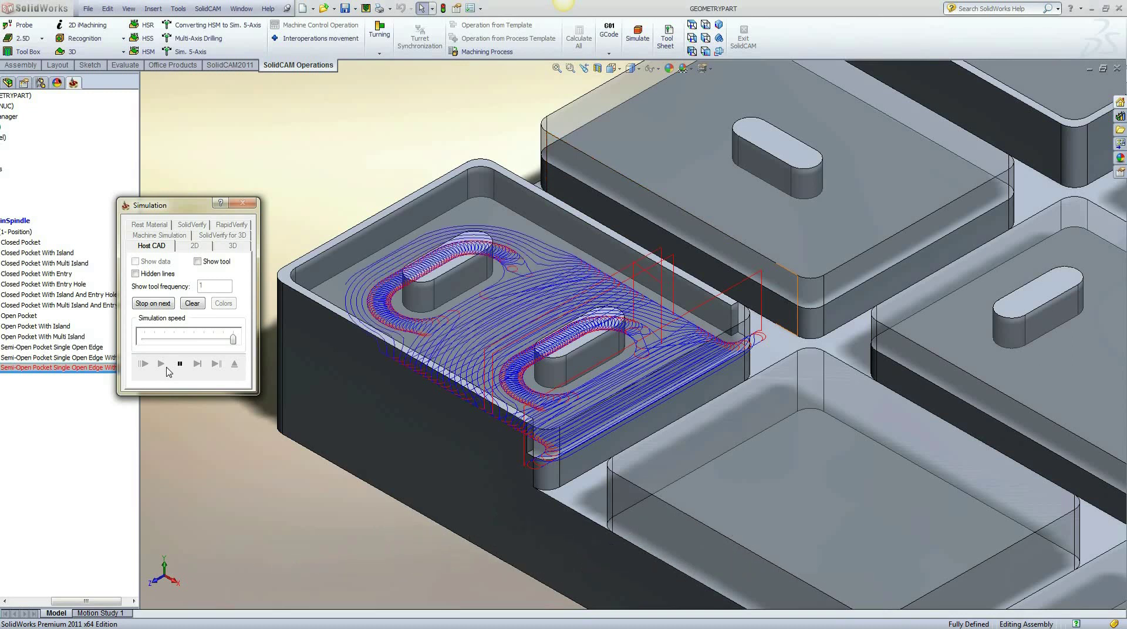
pyautogui.click(235, 365)
# Save and copy the multi-island operation, clear the copy's geometry and begin defining a new one on configuration -14.
pyautogui.click(708, 500)
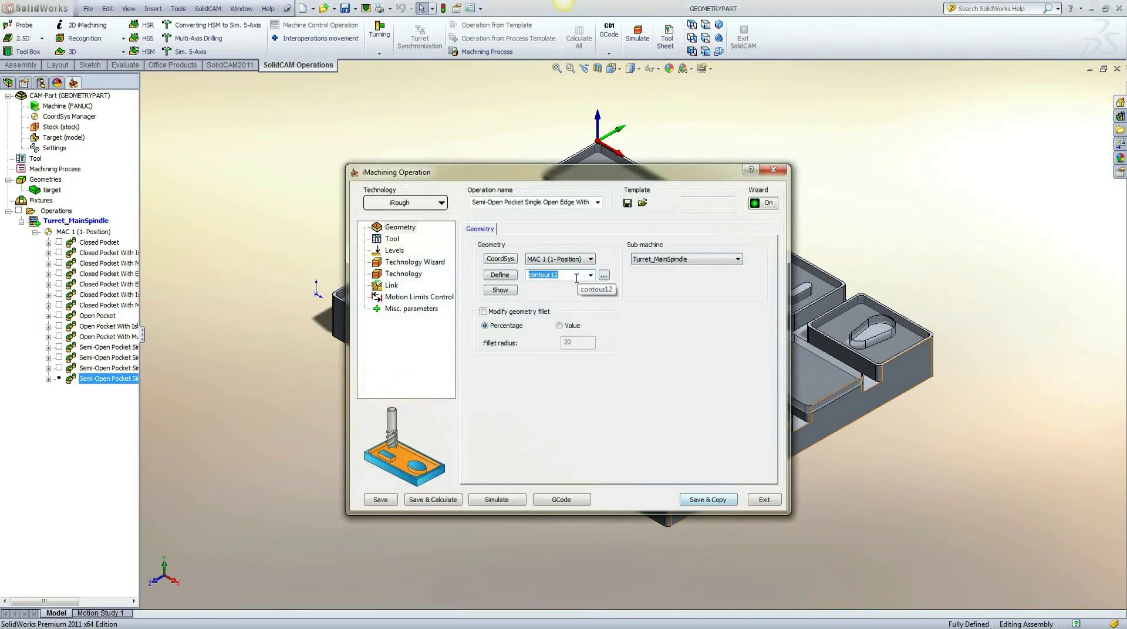
pyautogui.press('Delete')
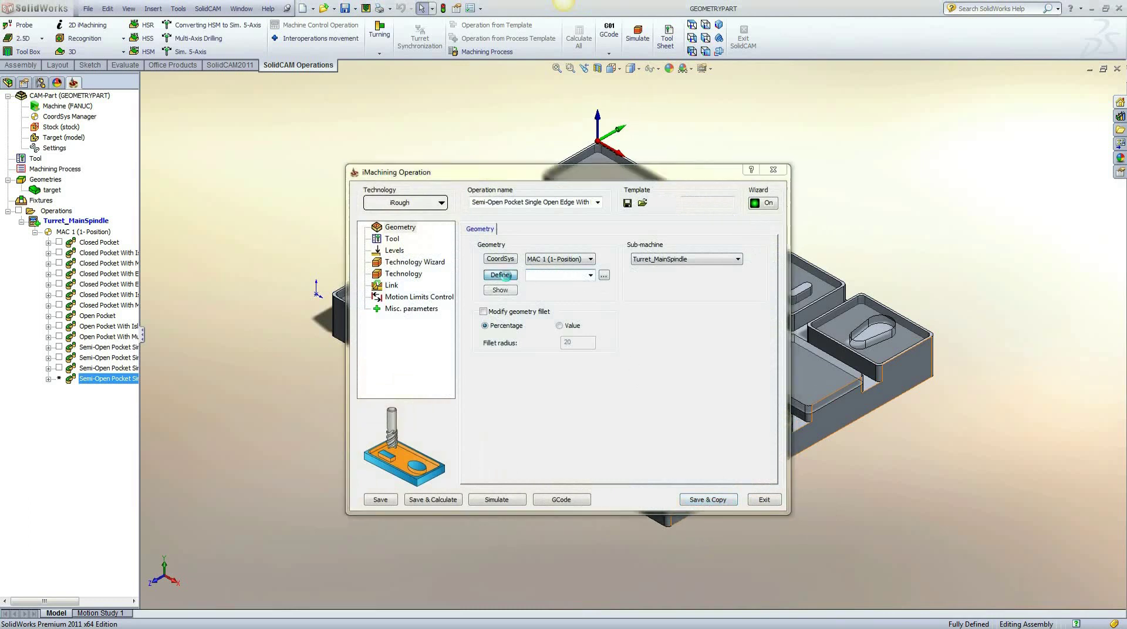
pyautogui.click(502, 275)
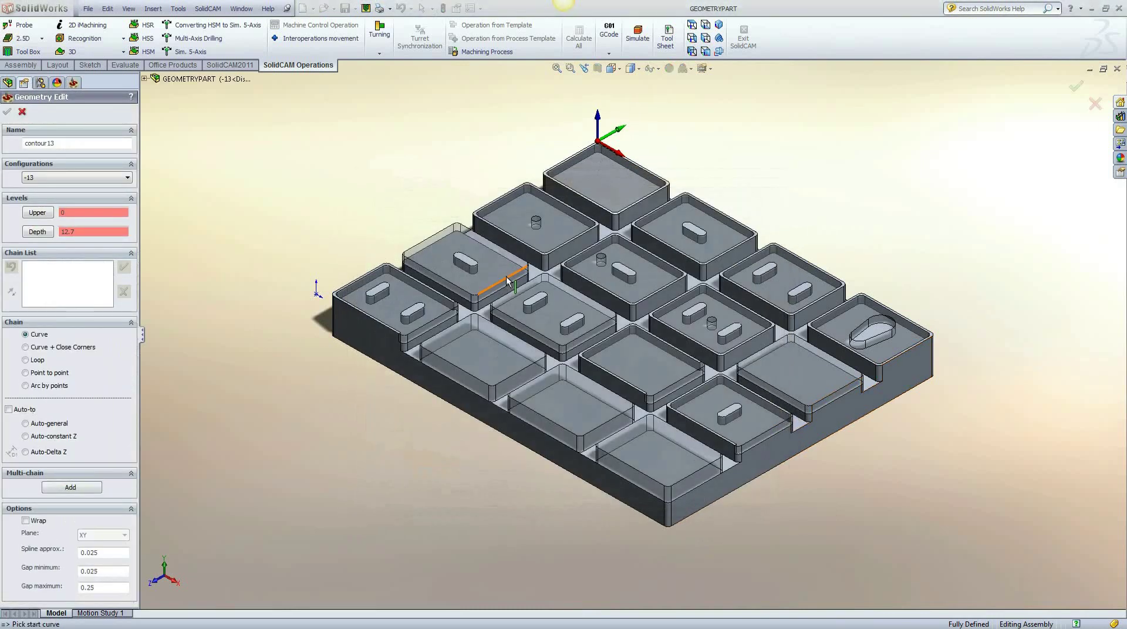
pyautogui.click(120, 180)
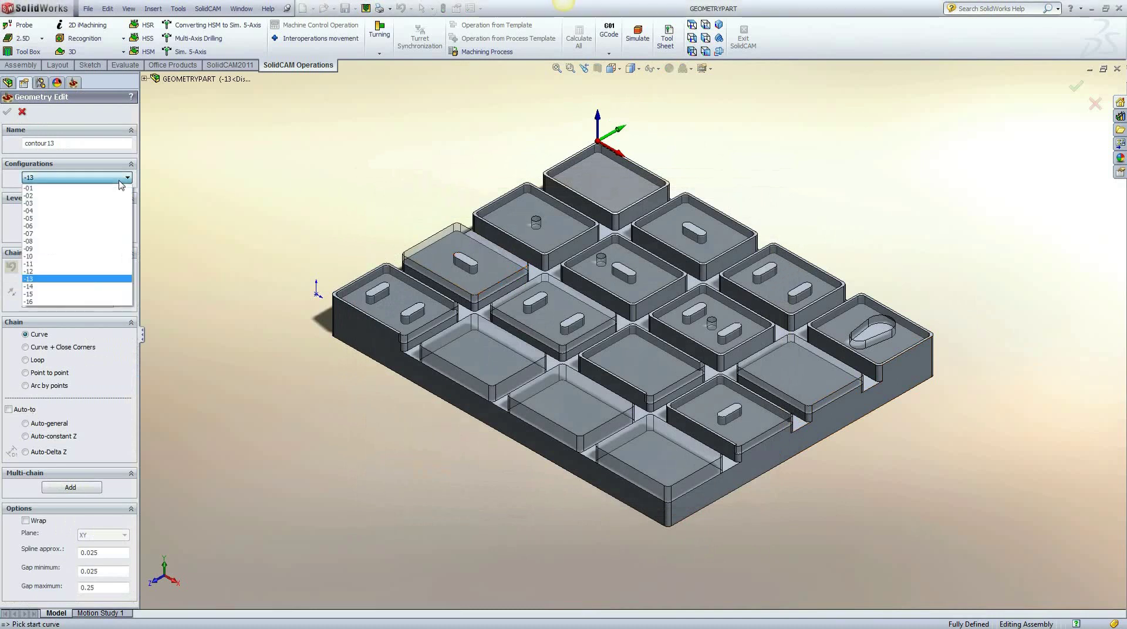
pyautogui.click(90, 287)
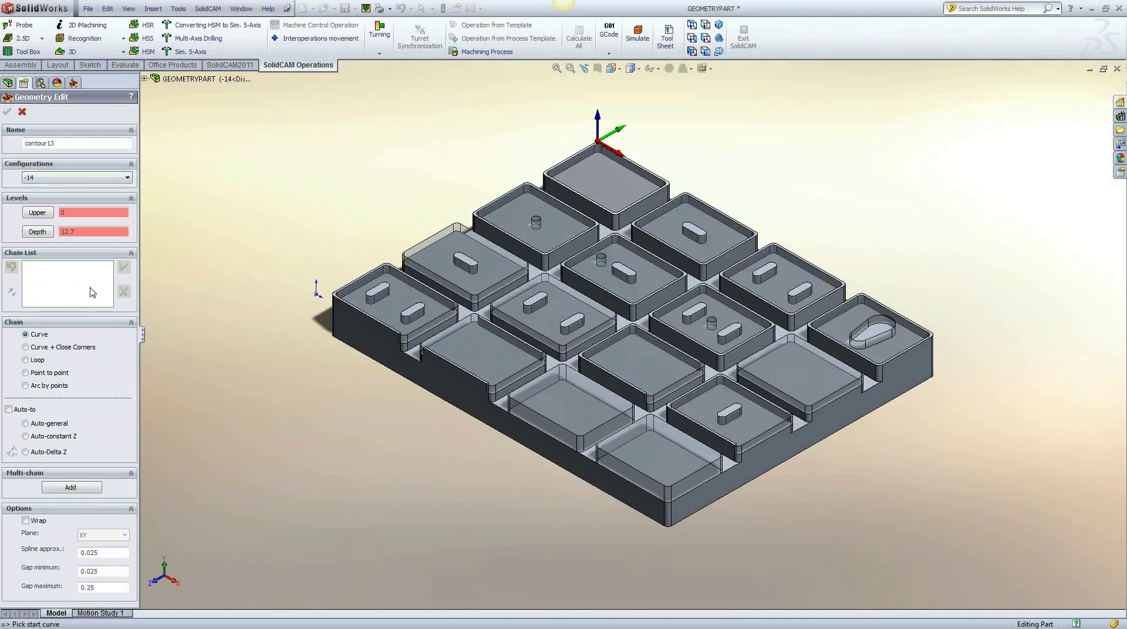
# Chain the floor outline of the island-free semi-open pocket that has two opposite open sides, using Auto-constant Z.
pyautogui.scroll(-8, 458, 370)
pyautogui.keyDown('ctrl'); pyautogui.moveTo(578, 315); pyautogui.dragTo(618, 315, button='middle'); pyautogui.keyUp('ctrl')
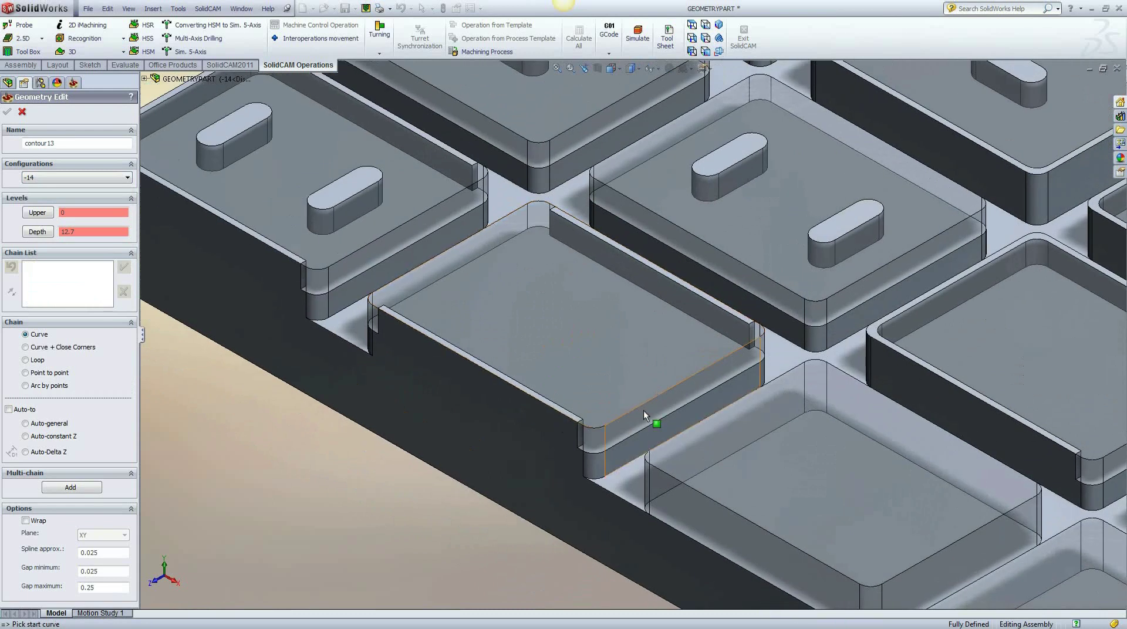
pyautogui.click(649, 428)
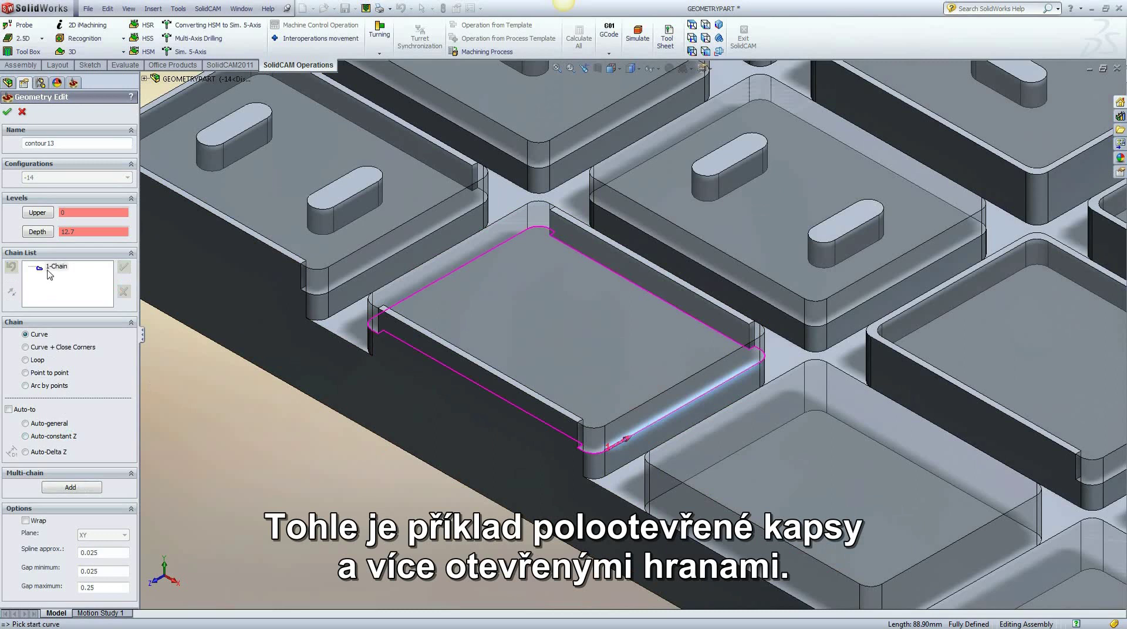
# Mark the chain's straight edges and corner arcs on the pocket's two opposite open sides as open, accepting the geometry.
pyautogui.rightClick(48, 271)
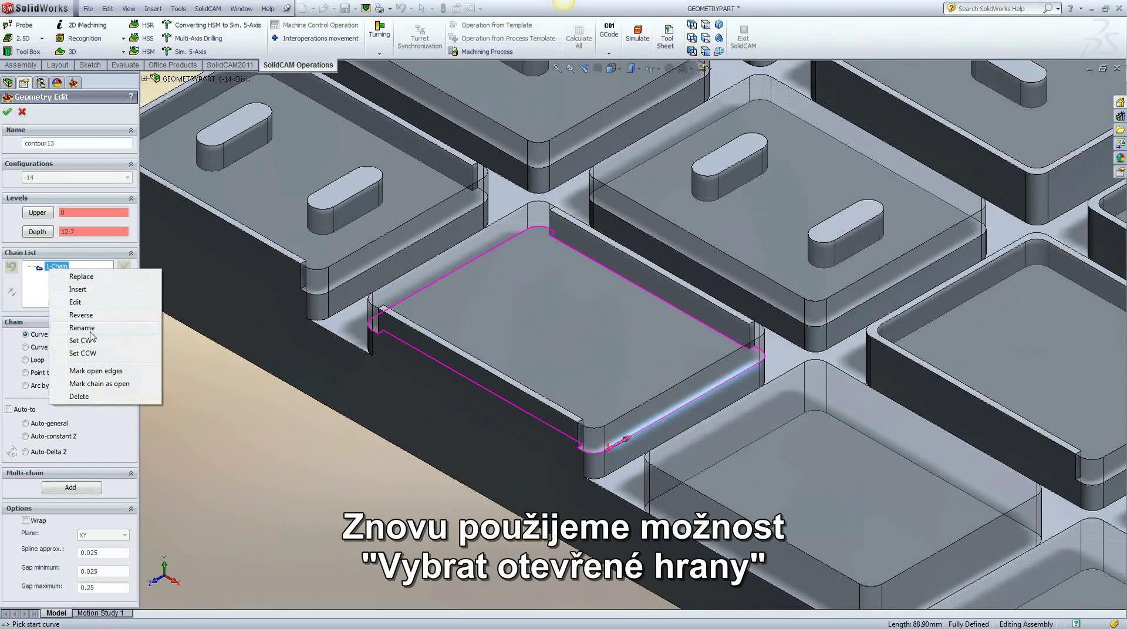
pyautogui.click(96, 374)
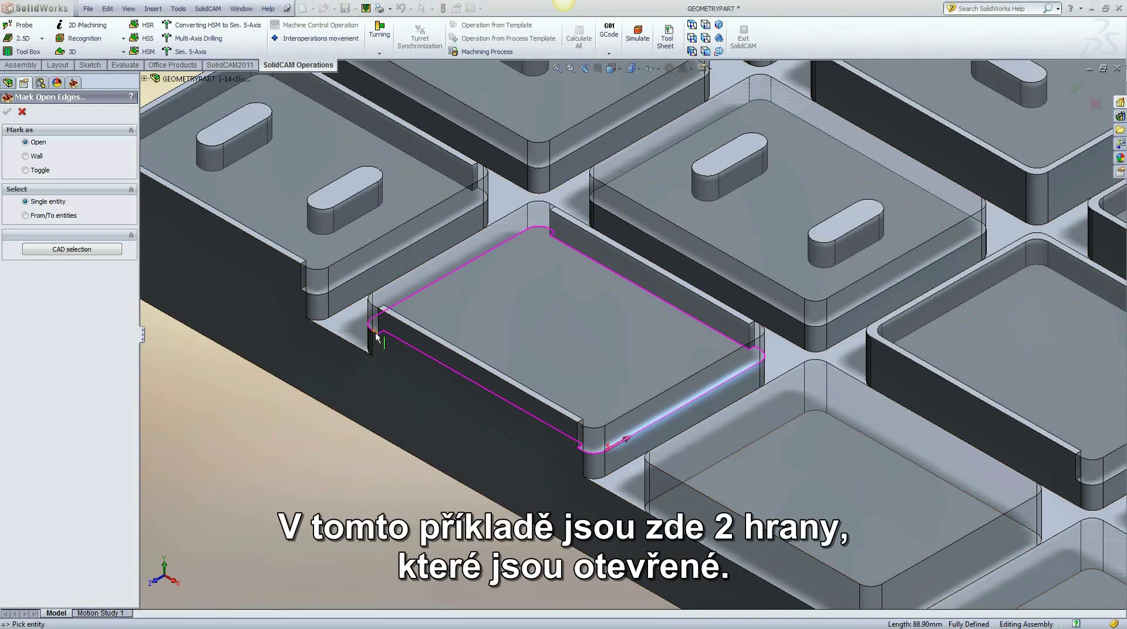
pyautogui.click(386, 310)
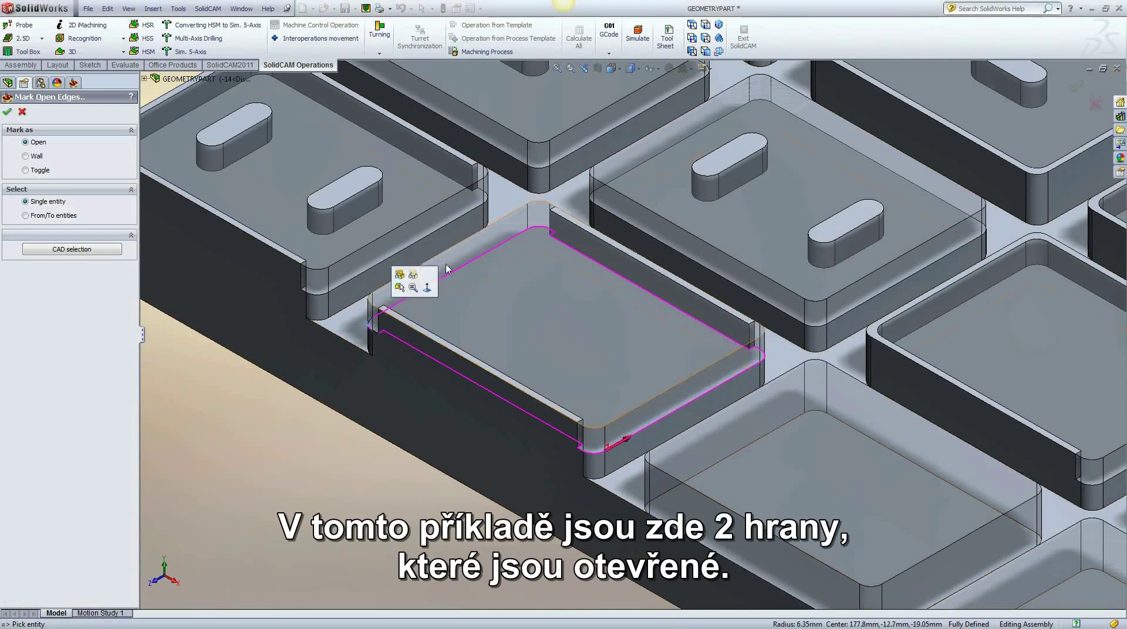
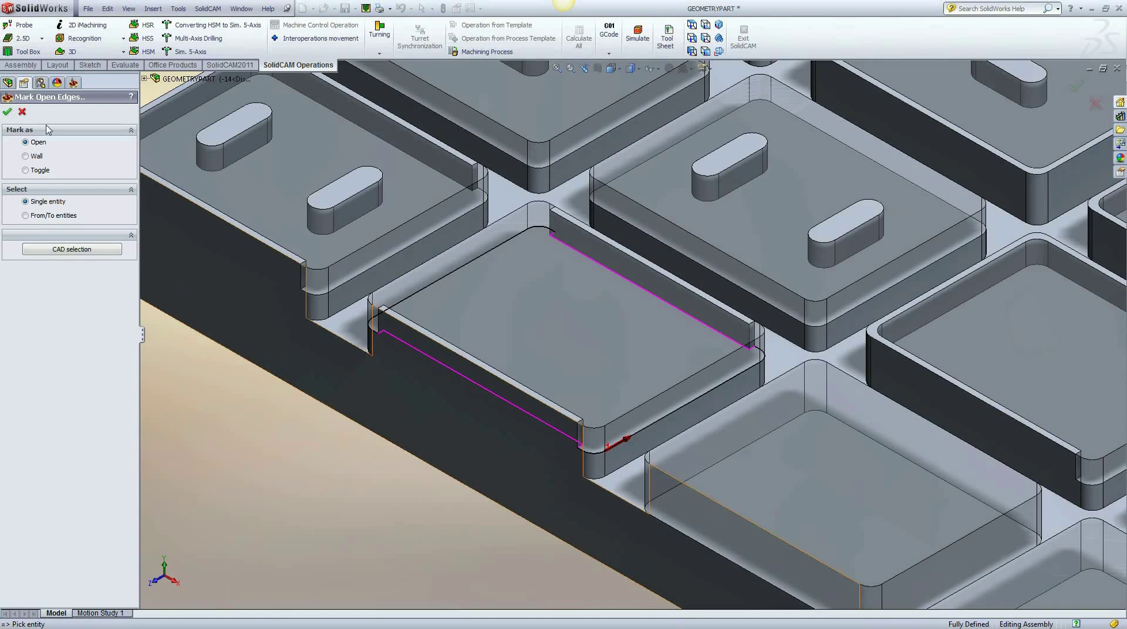
pyautogui.click(8, 113)
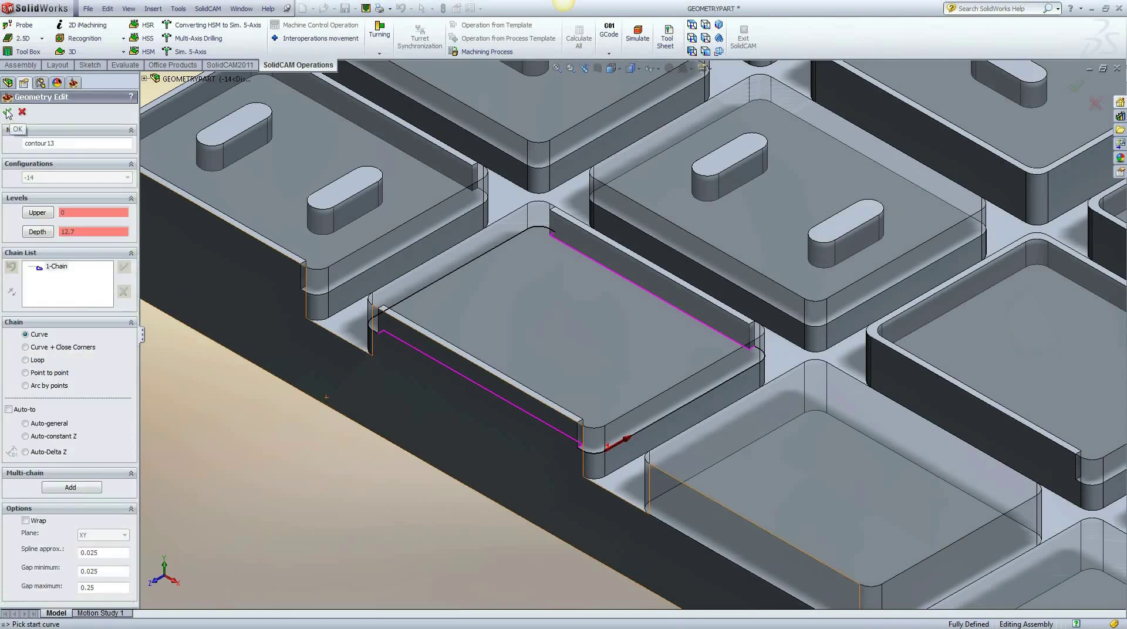
pyautogui.click(8, 113)
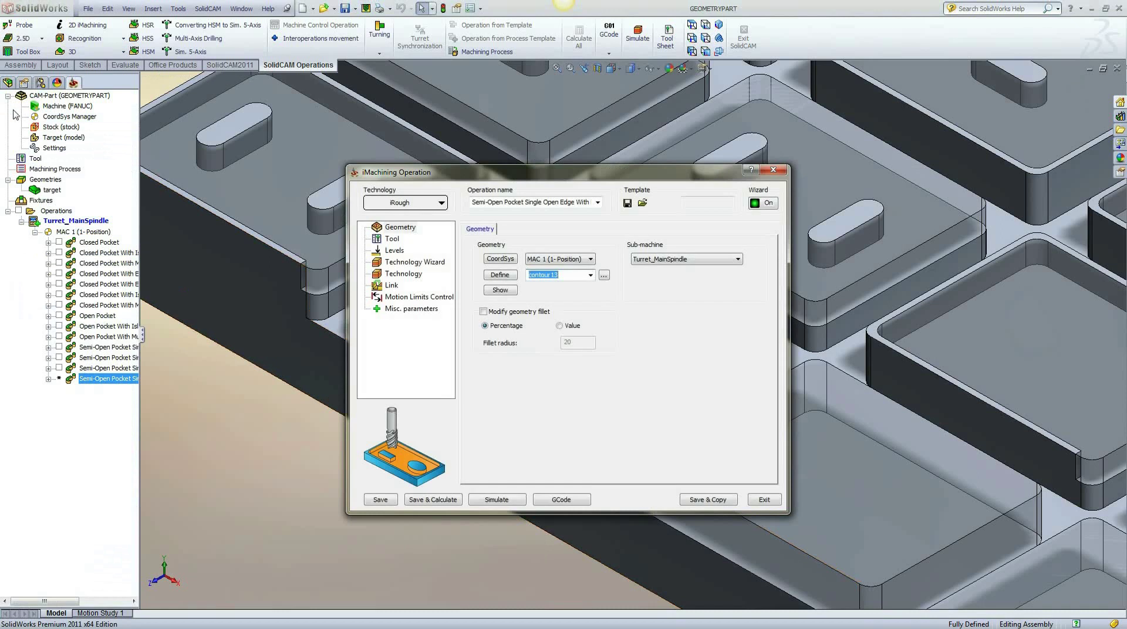
# Rename the copied operation as "Semi-Open Pocket Multi Open Edge", saving and calculating it.
pyautogui.click(572, 202)
pyautogui.click(595, 204)
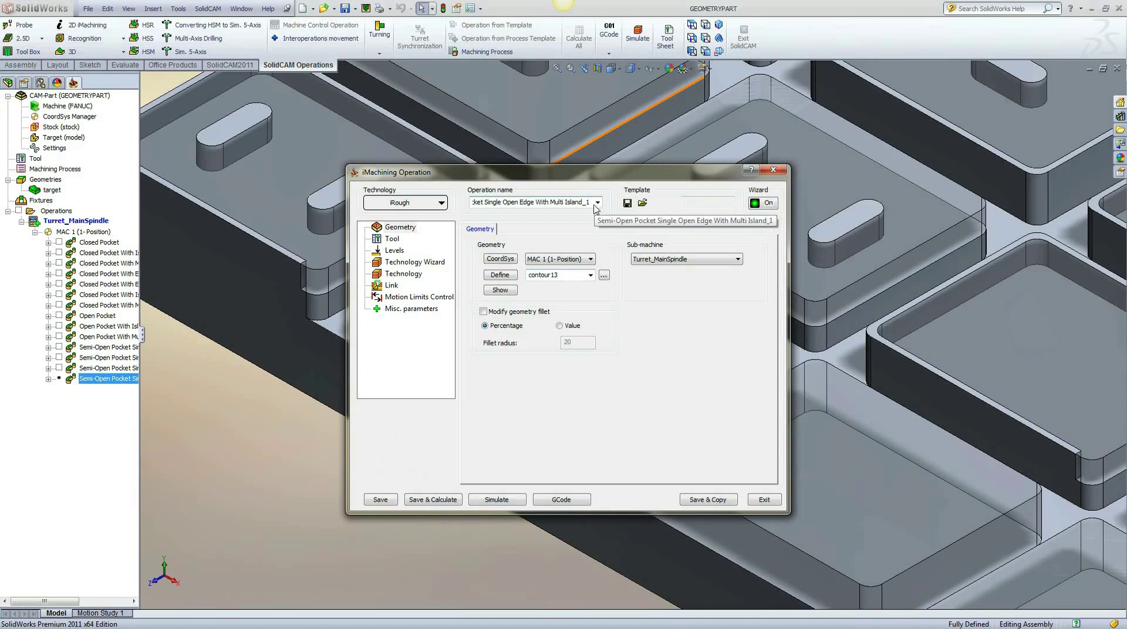
pyautogui.hotkey('ctrl', 'shift', 'Left')
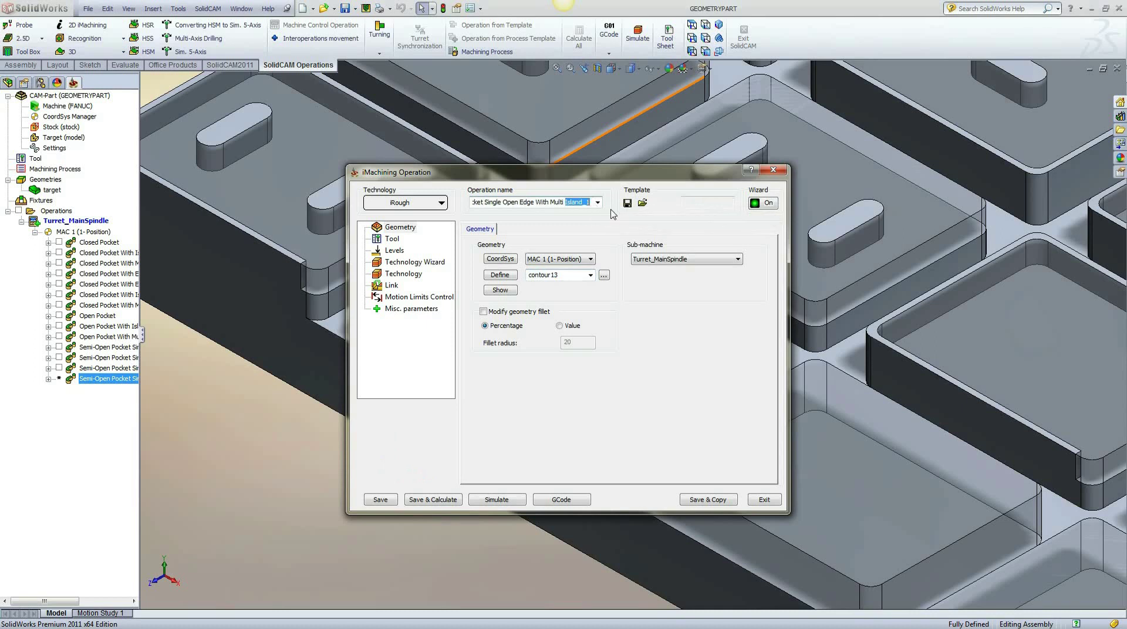
pyautogui.press('BackSpace')
pyautogui.press('BackSpace')
pyautogui.press('BackSpace')
pyautogui.press('BackSpace')
pyautogui.press('BackSpace')
pyautogui.press('BackSpace')
pyautogui.press('BackSpace')
pyautogui.press('BackSpace')
pyautogui.press('BackSpace')
pyautogui.press('BackSpace')
pyautogui.press('BackSpace')
pyautogui.write('Multi')
pyautogui.click(441, 500)
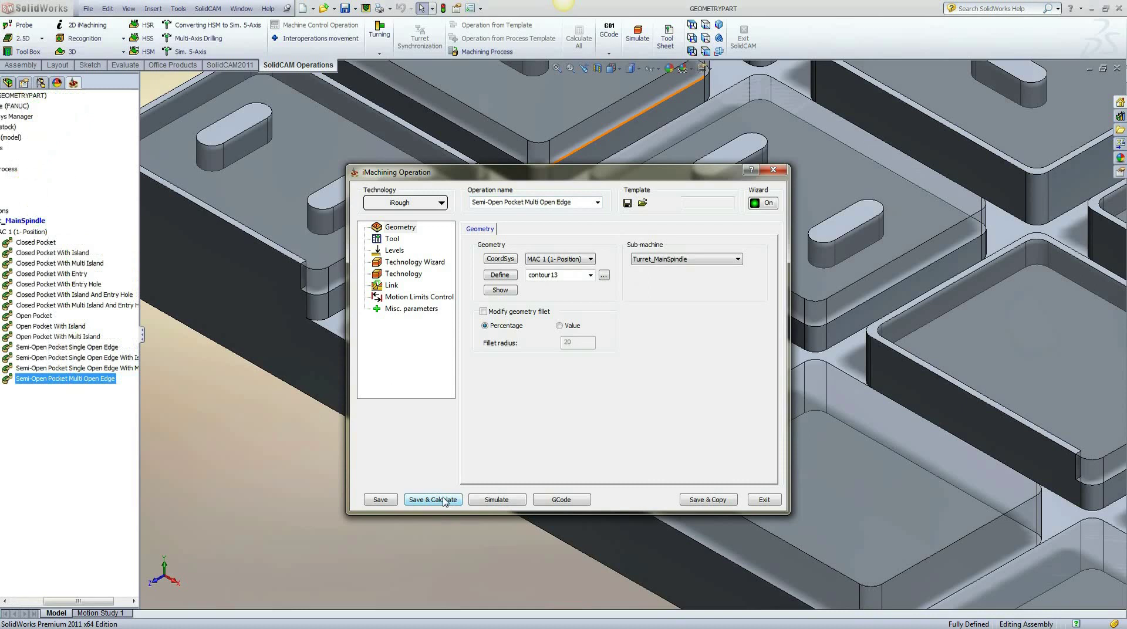
# Simulate the toolpath of the island-free multi-open-edge pocket in Host CAD mode at full speed, closing the simulation when it finishes.
pyautogui.click(498, 500)
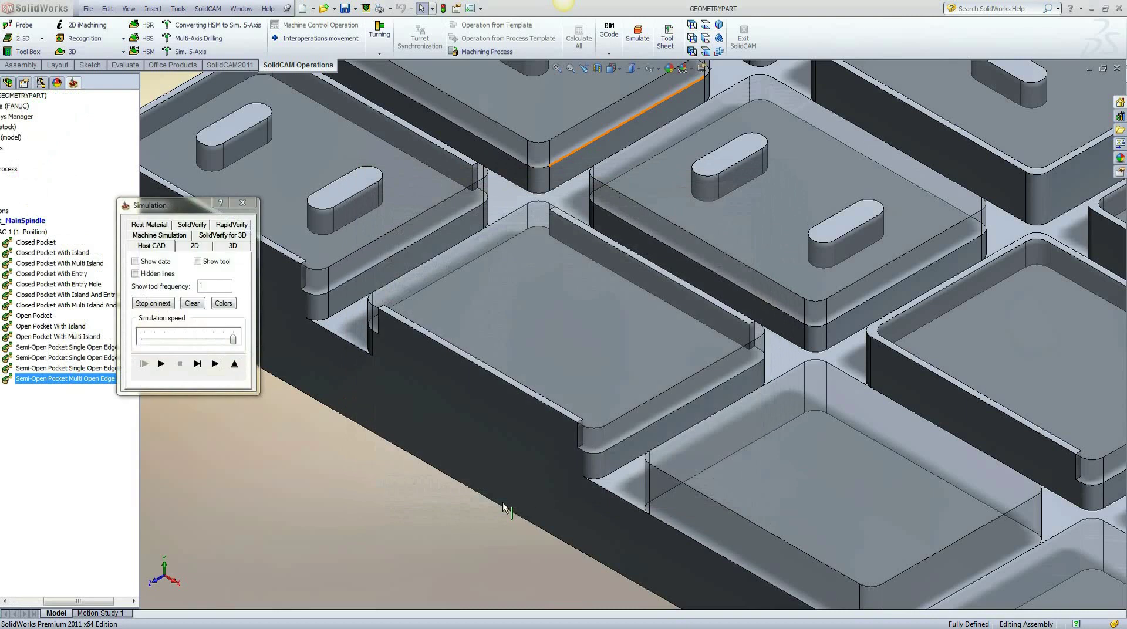
pyautogui.click(160, 365)
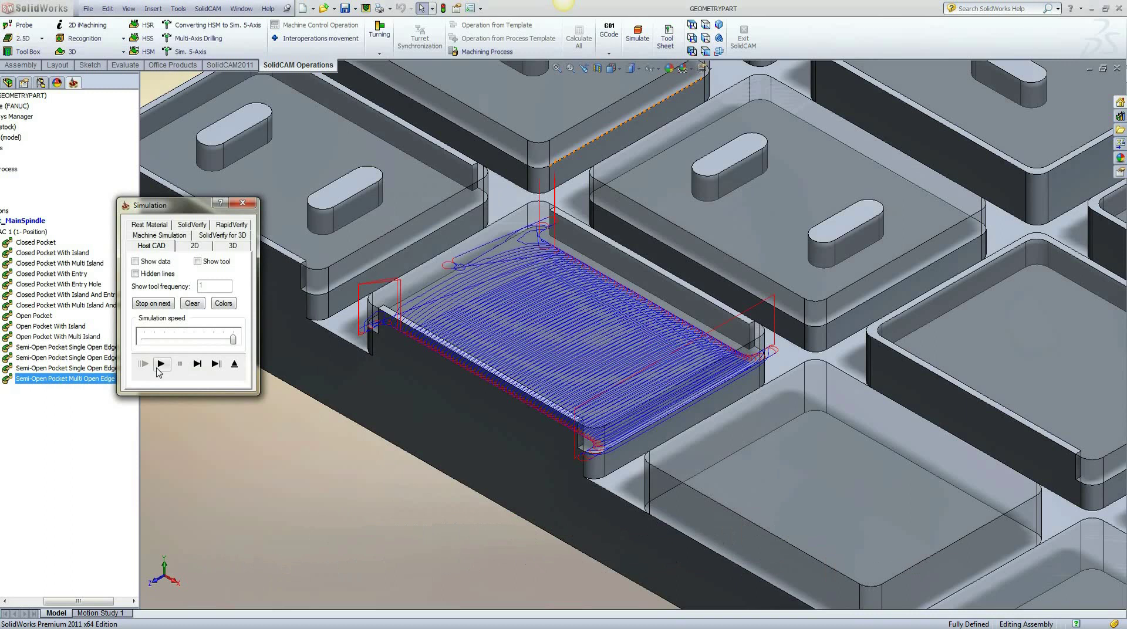
pyautogui.click(237, 364)
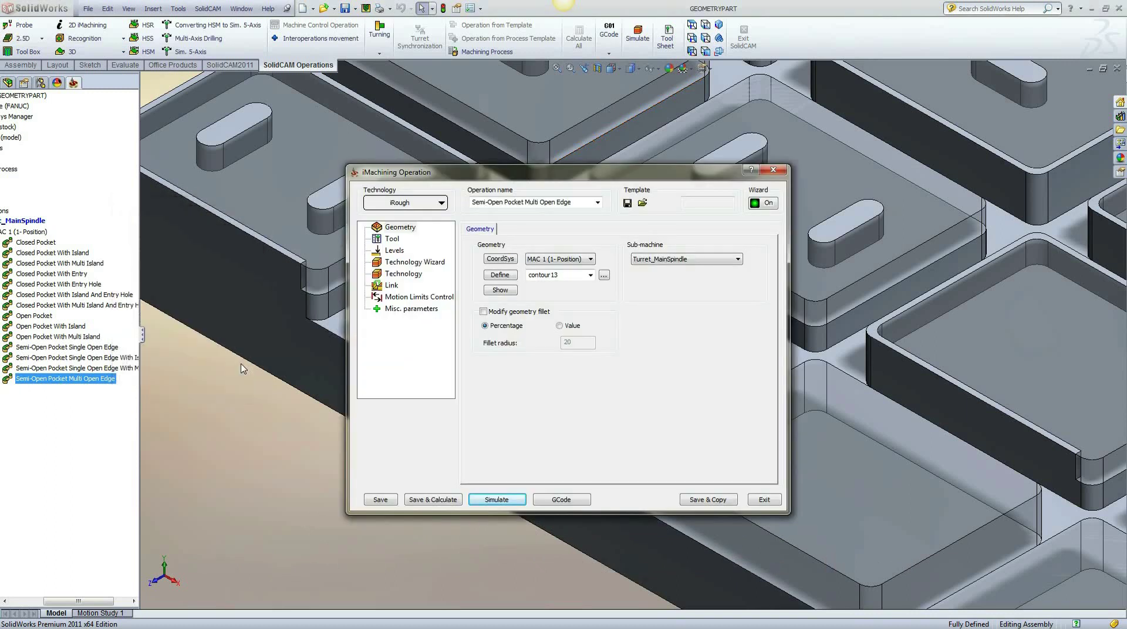
# Save and copy the island-free multi-open-edge operation and begin defining a new geometry for the copy on configuration -15.
pyautogui.click(712, 499)
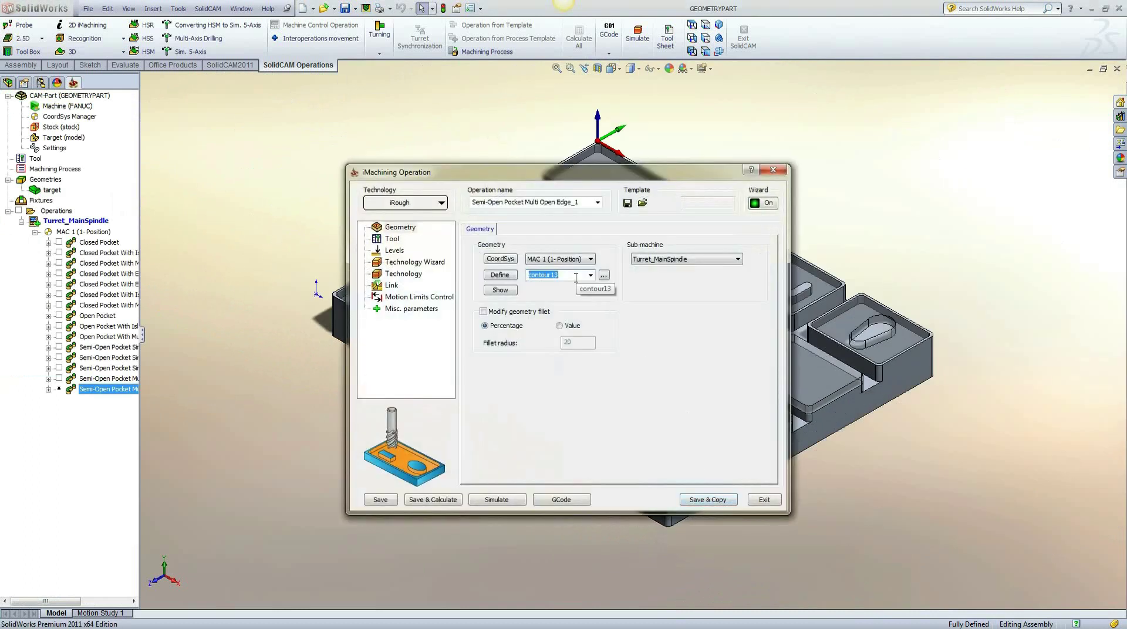
pyautogui.click(507, 274)
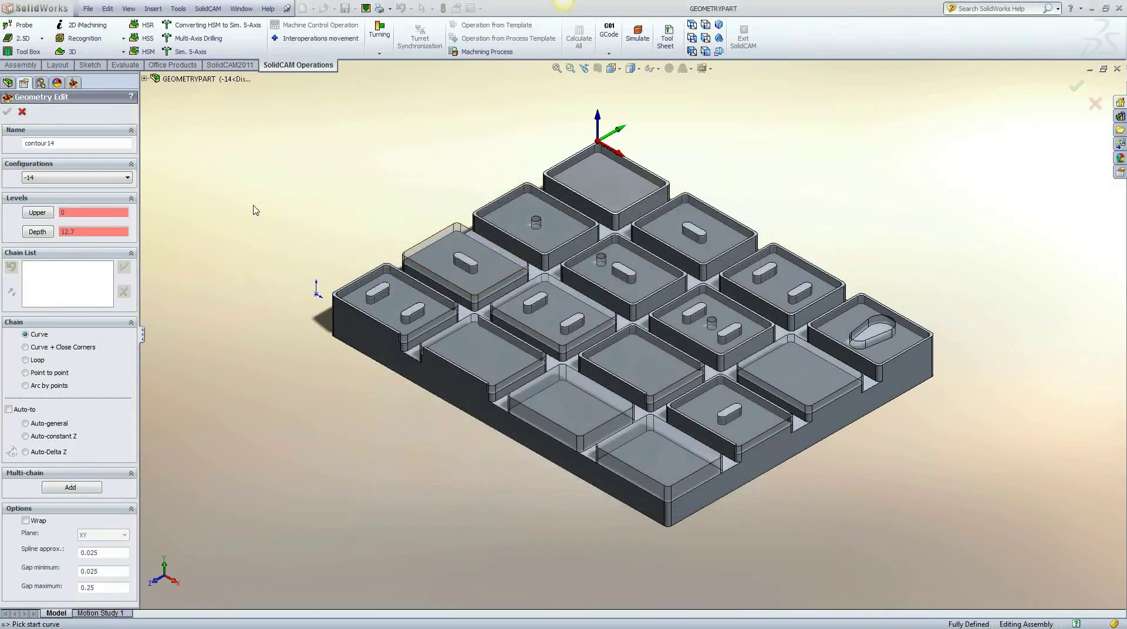
pyautogui.click(128, 178)
pyautogui.click(75, 294)
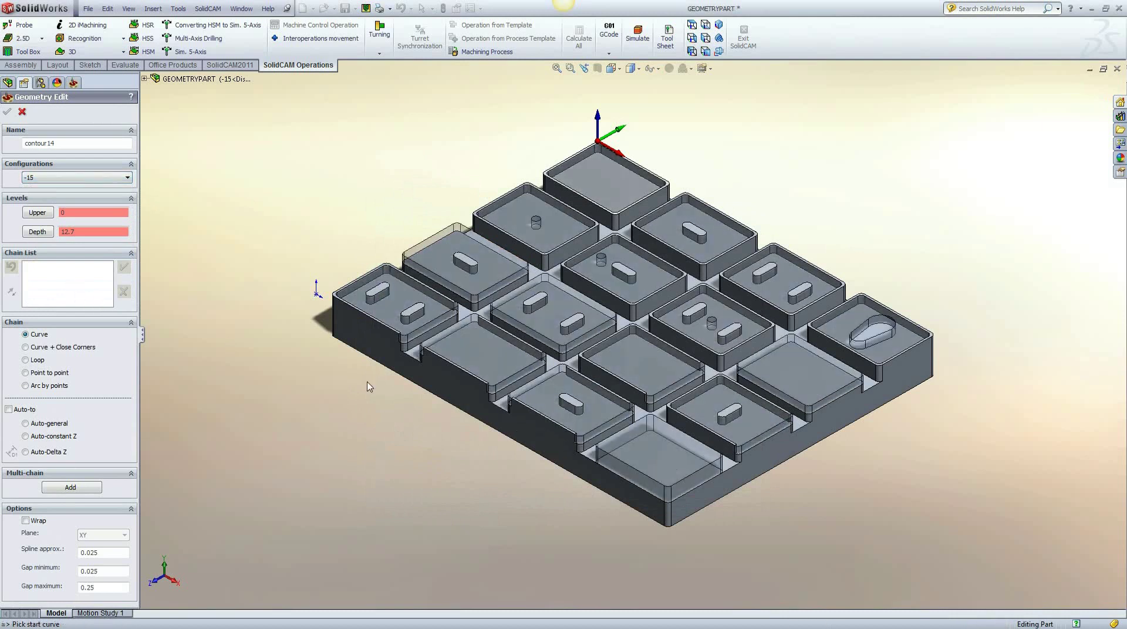
# Chain the floor outline of the single-island pocket with two open sides and the island's base outline, using Auto-constant Z for both.
pyautogui.scroll(-8, 654, 354)
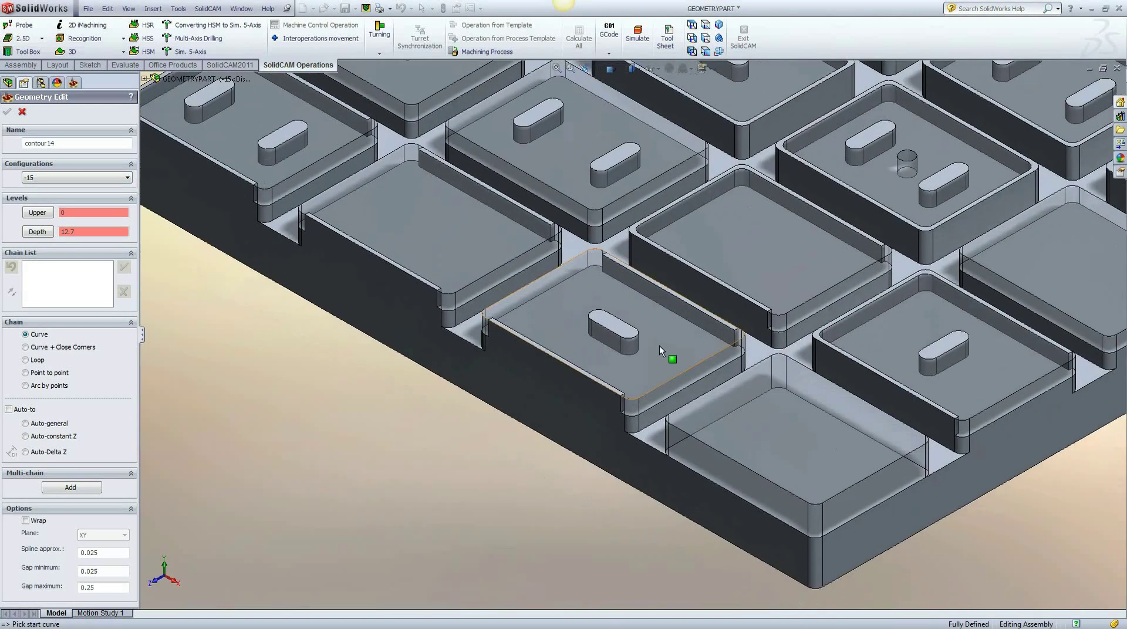
pyautogui.scroll(-3, 653, 354)
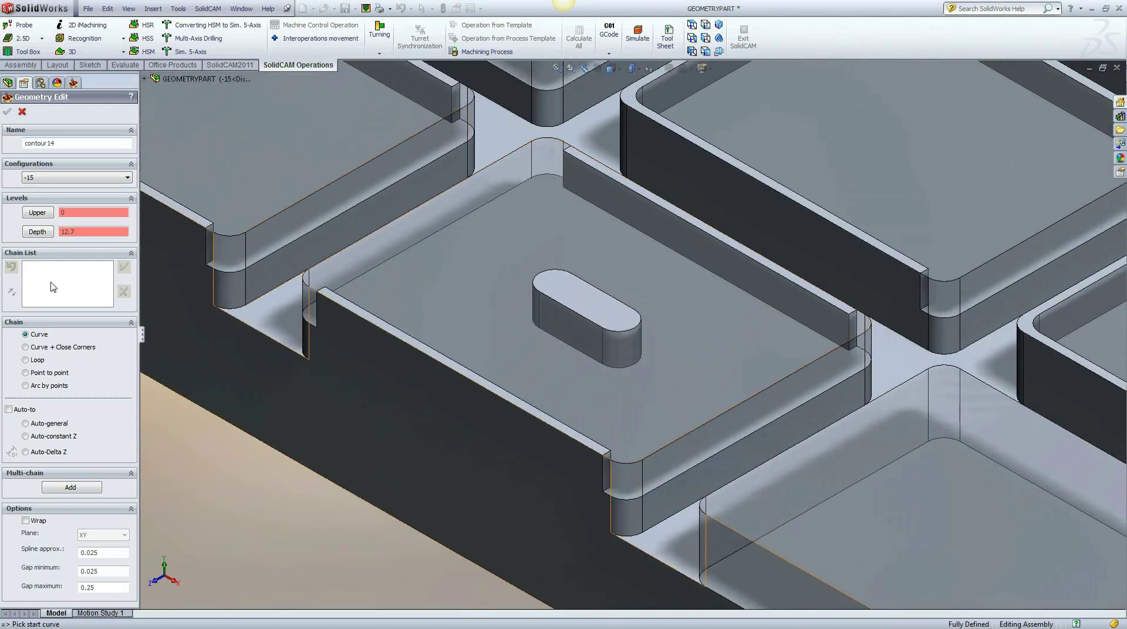
pyautogui.click(722, 457)
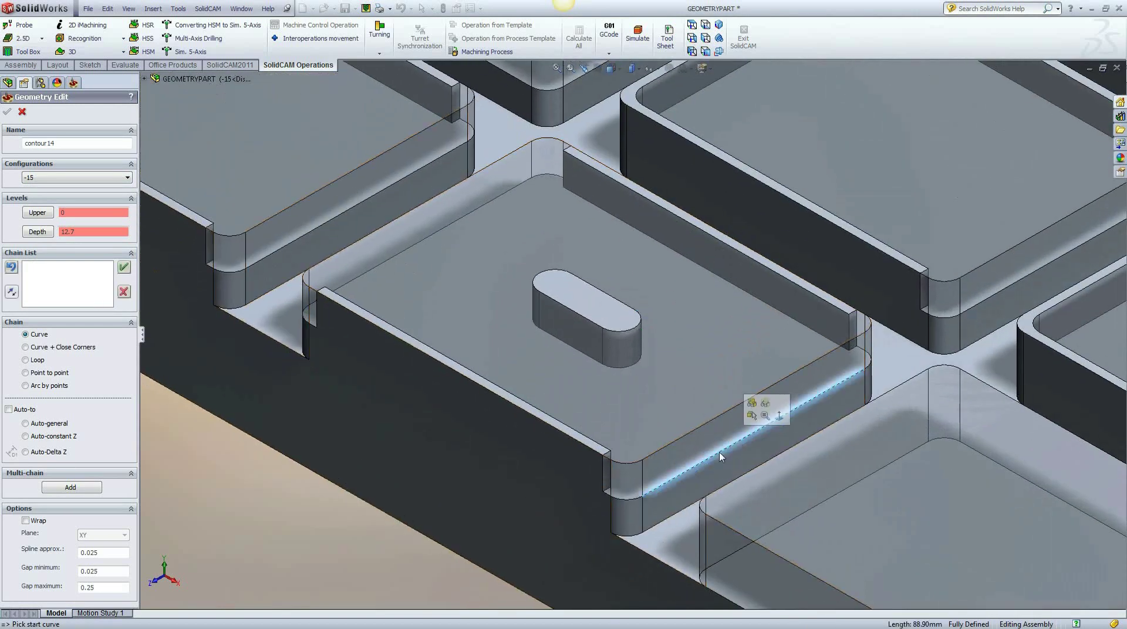
pyautogui.click(55, 438)
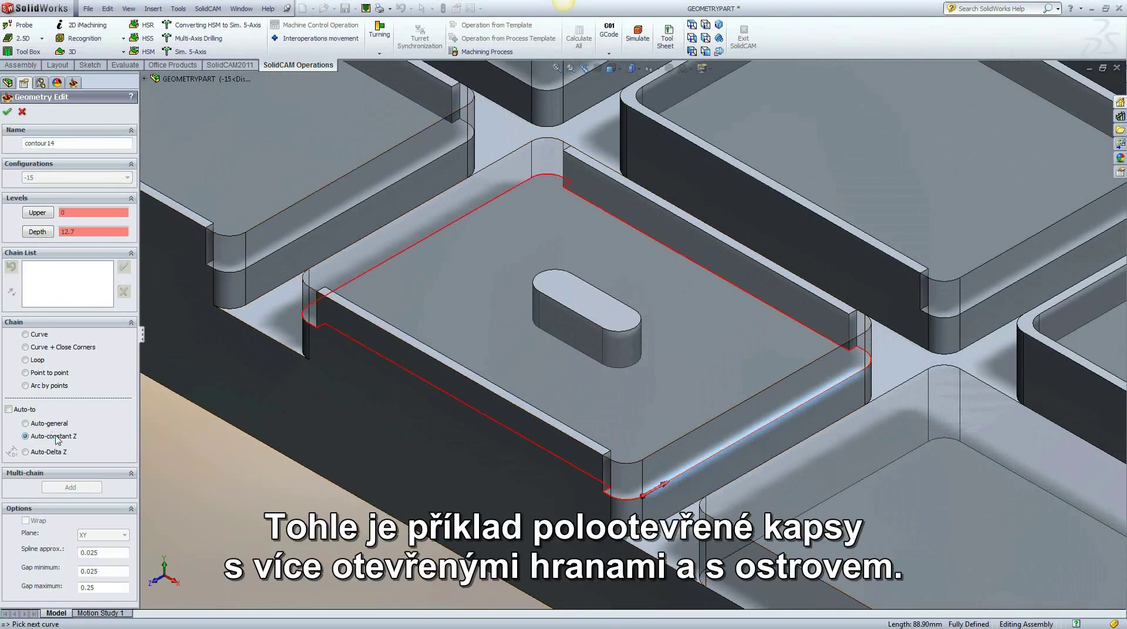
pyautogui.click(572, 349)
pyautogui.click(68, 436)
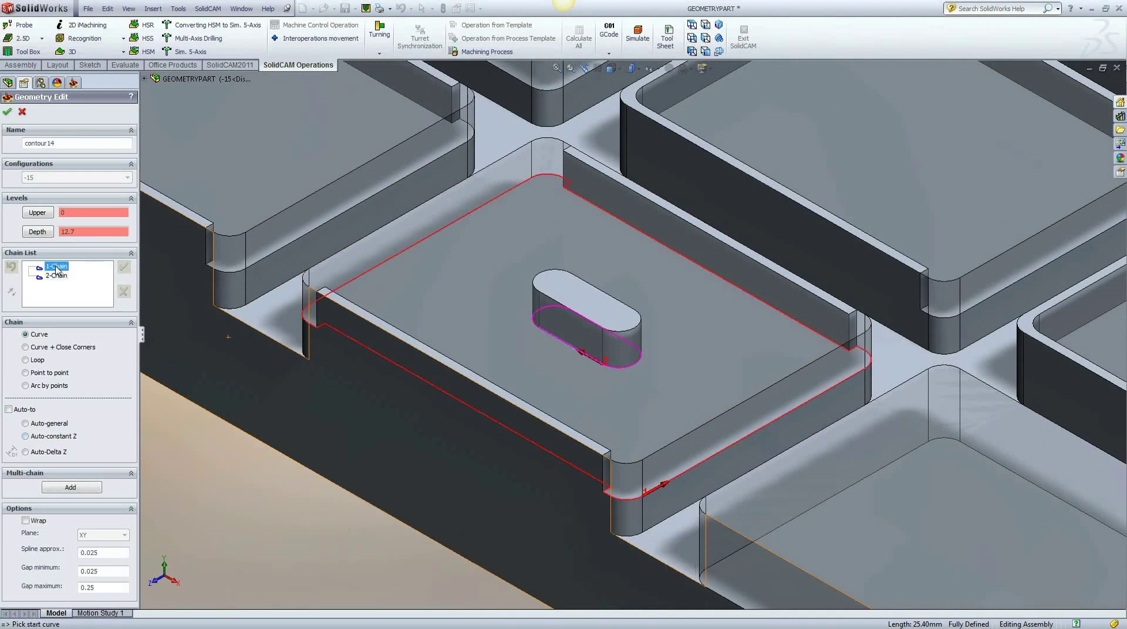
# Mark the whole outer chain as open, then its two long walled edges and their short end segments as wall, accepting the geometry.
pyautogui.rightClick(53, 267)
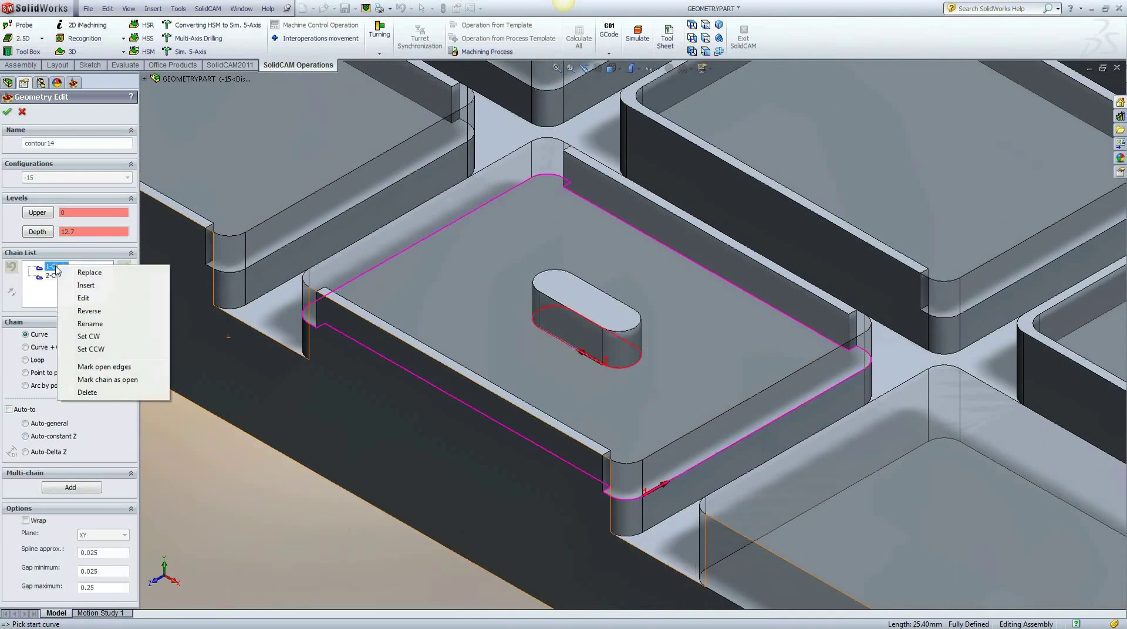
pyautogui.click(131, 381)
pyautogui.rightClick(59, 268)
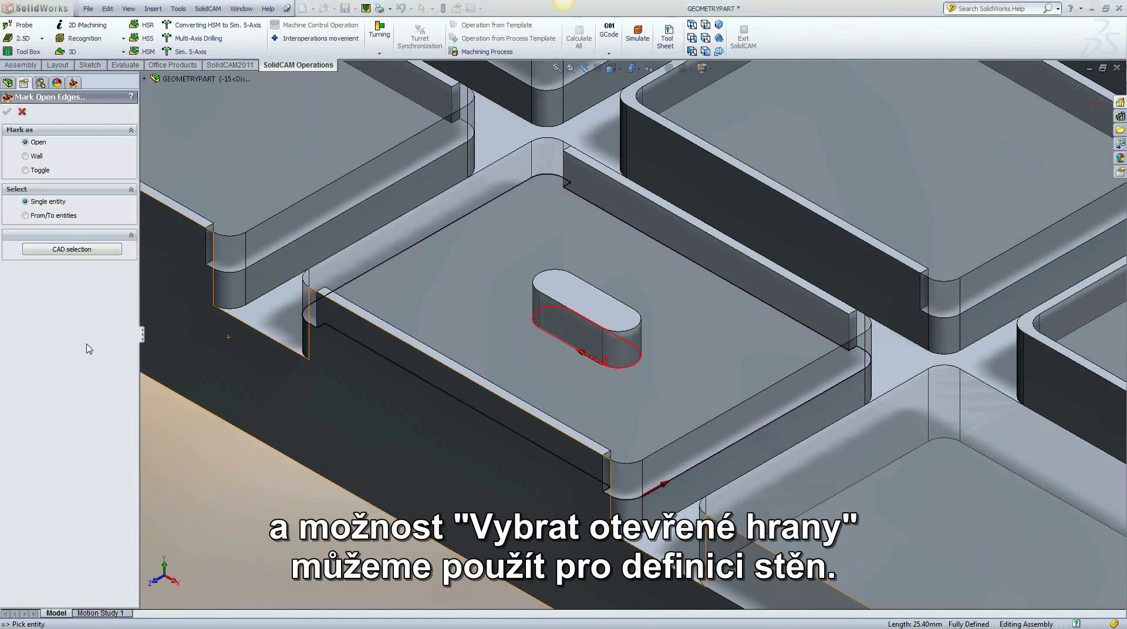
pyautogui.click(36, 156)
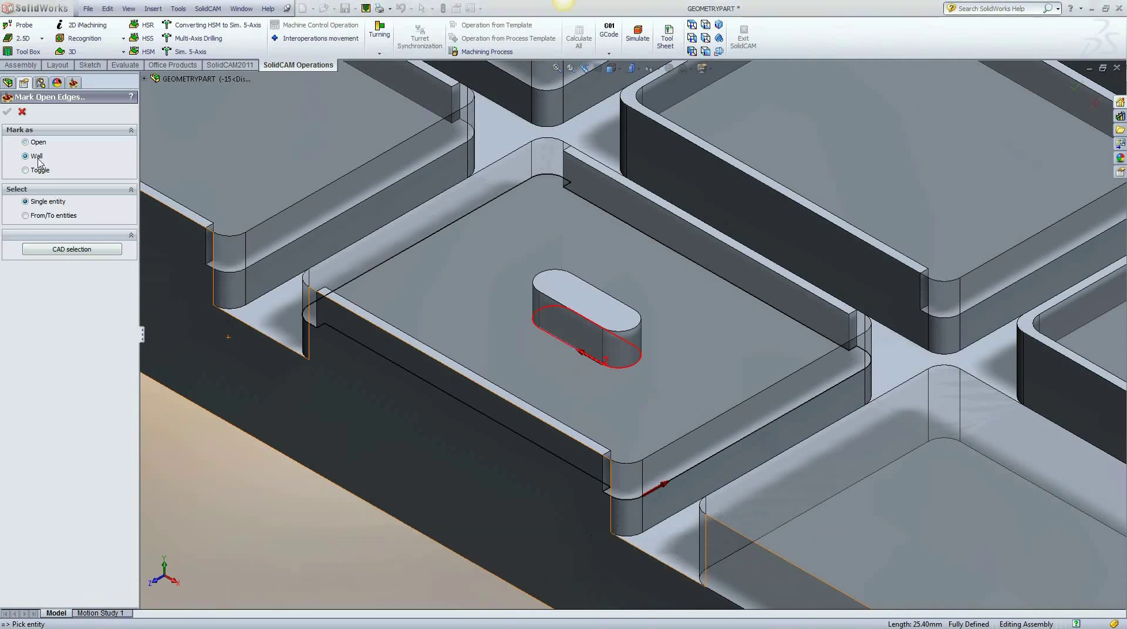
pyautogui.click(581, 198)
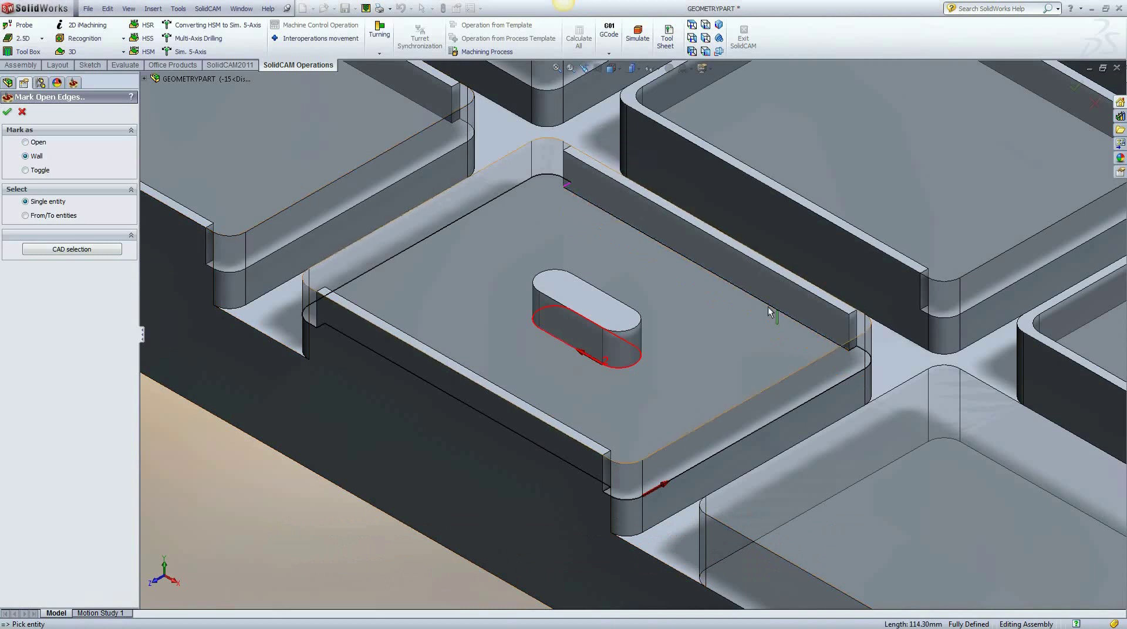
pyautogui.click(854, 350)
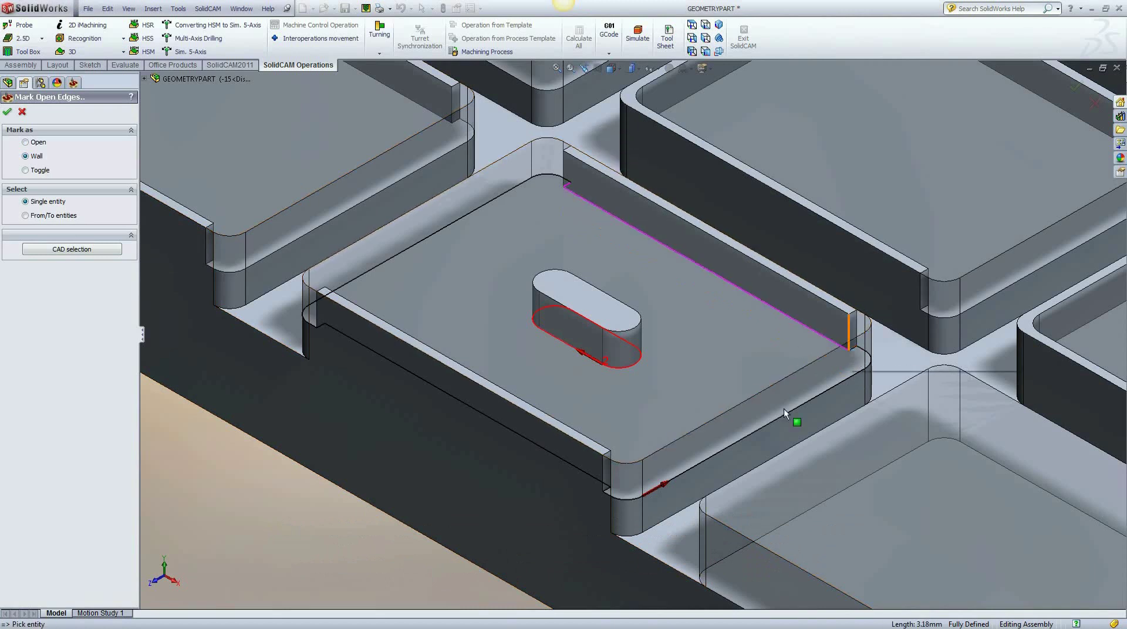
pyautogui.click(606, 492)
pyautogui.click(576, 473)
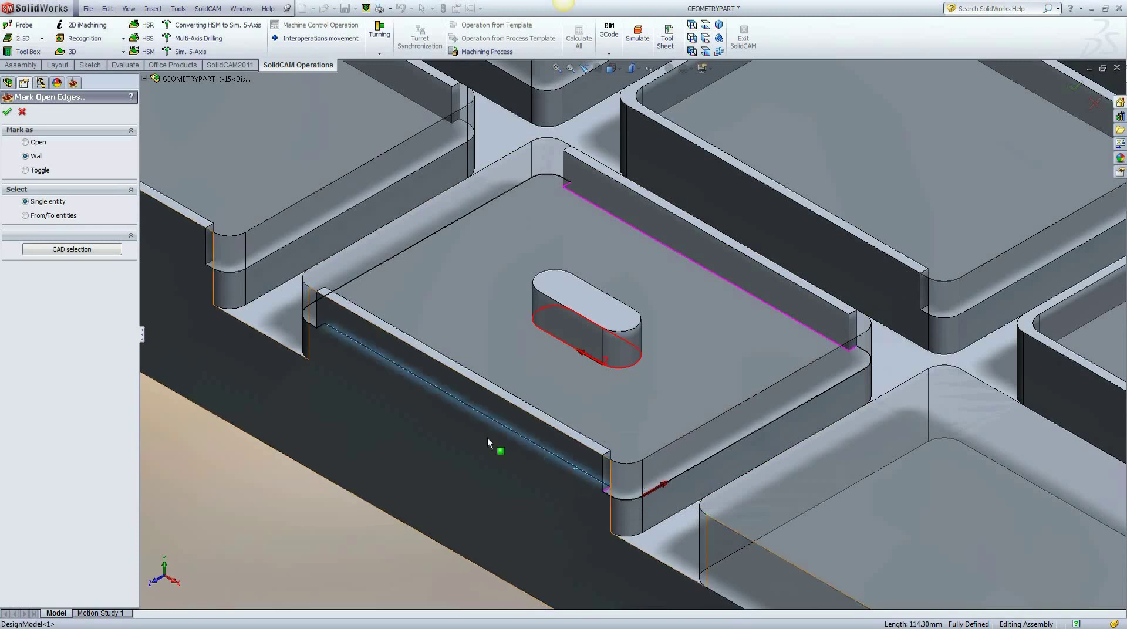
pyautogui.click(319, 326)
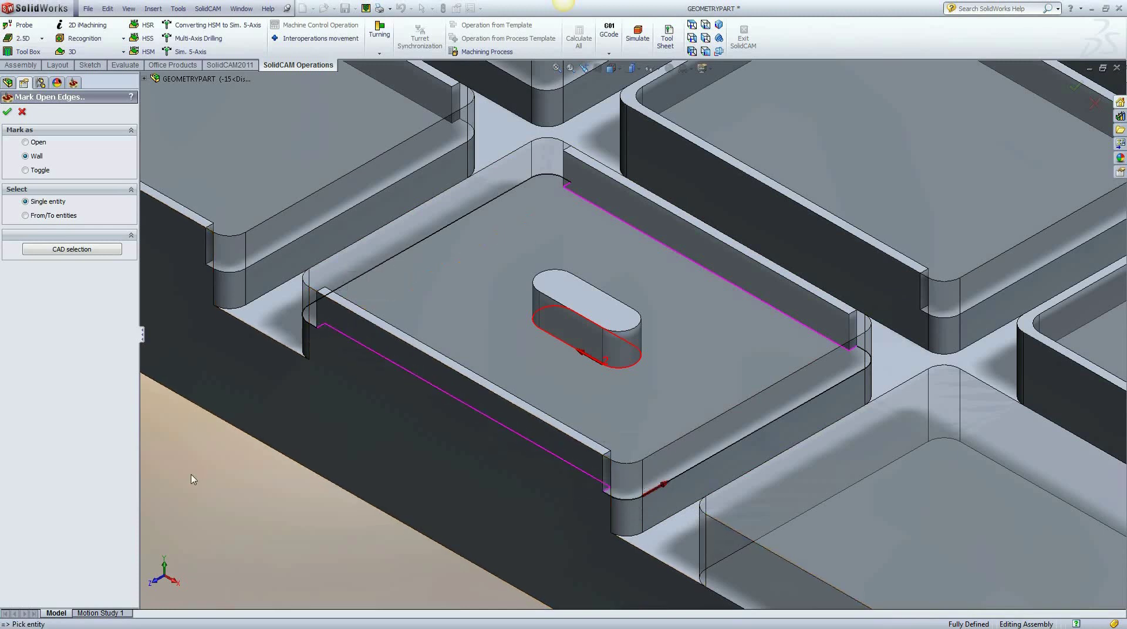
pyautogui.click(7, 112)
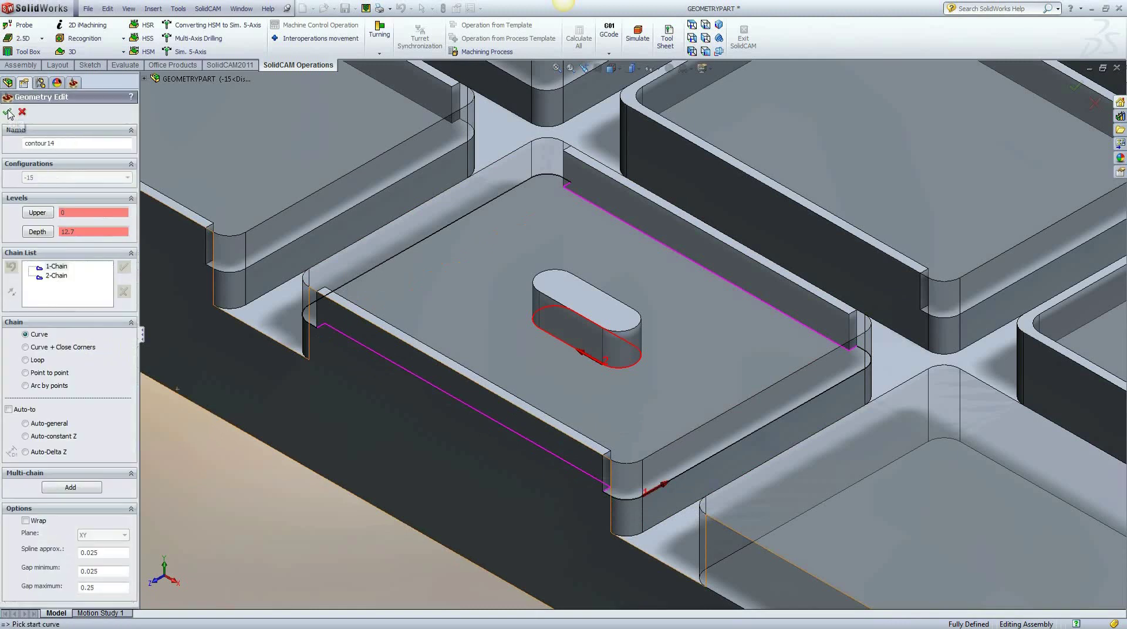
pyautogui.click(9, 114)
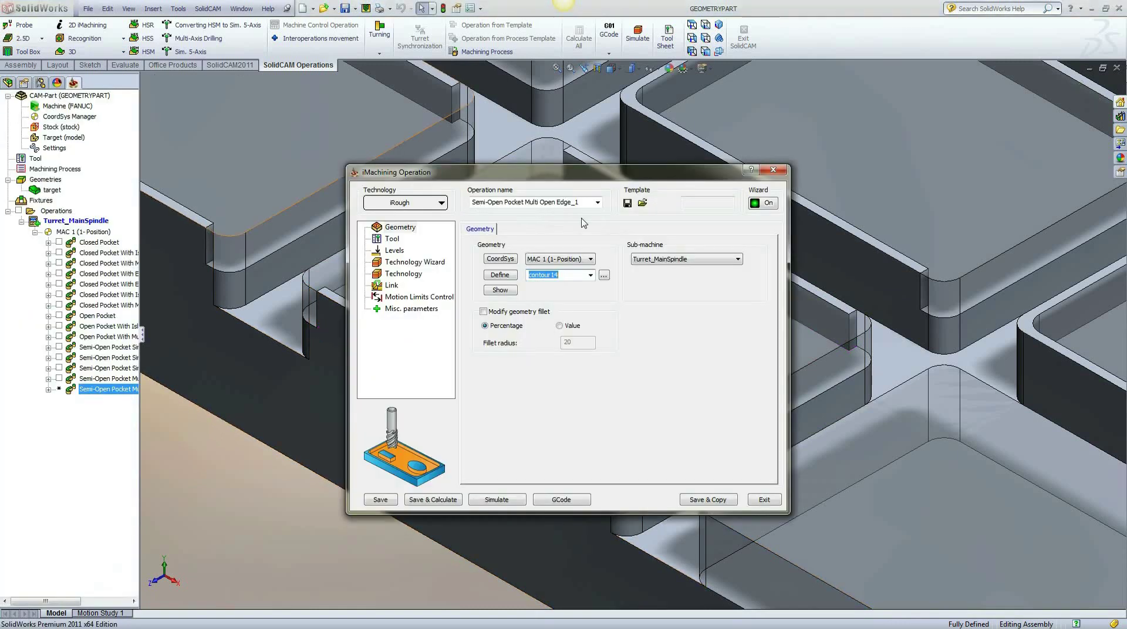
# Rename the copied operation as "Semi-Open Pocket Multi Open Edge With Island", saving and calculating it.
pyautogui.click(581, 202)
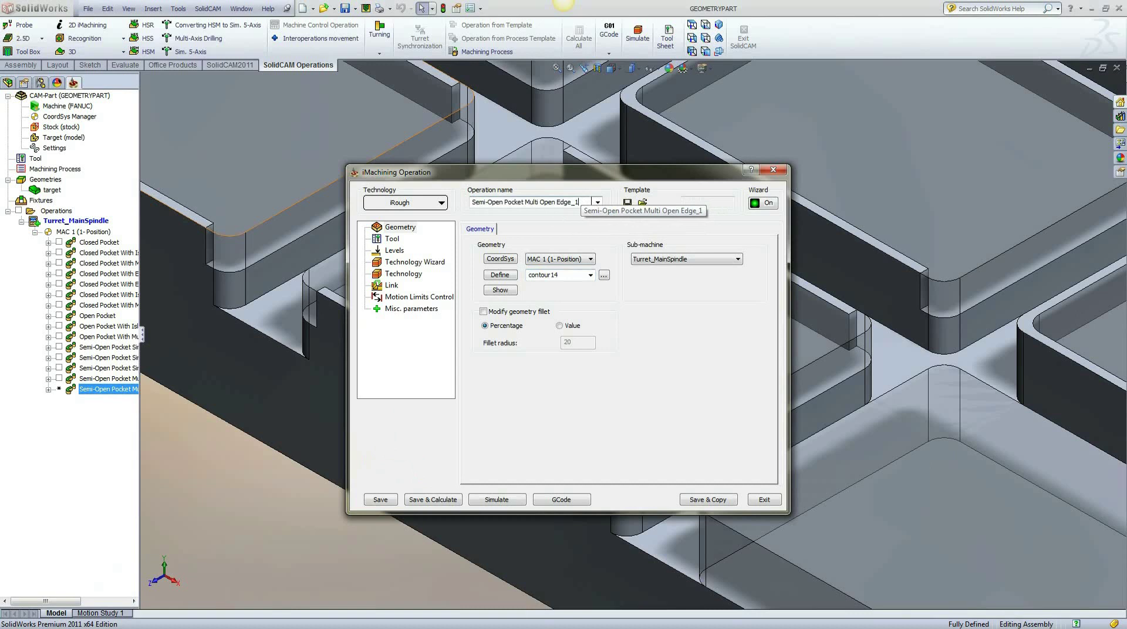
pyautogui.press('BackSpace')
pyautogui.press('BackSpace')
pyautogui.write('With Island')
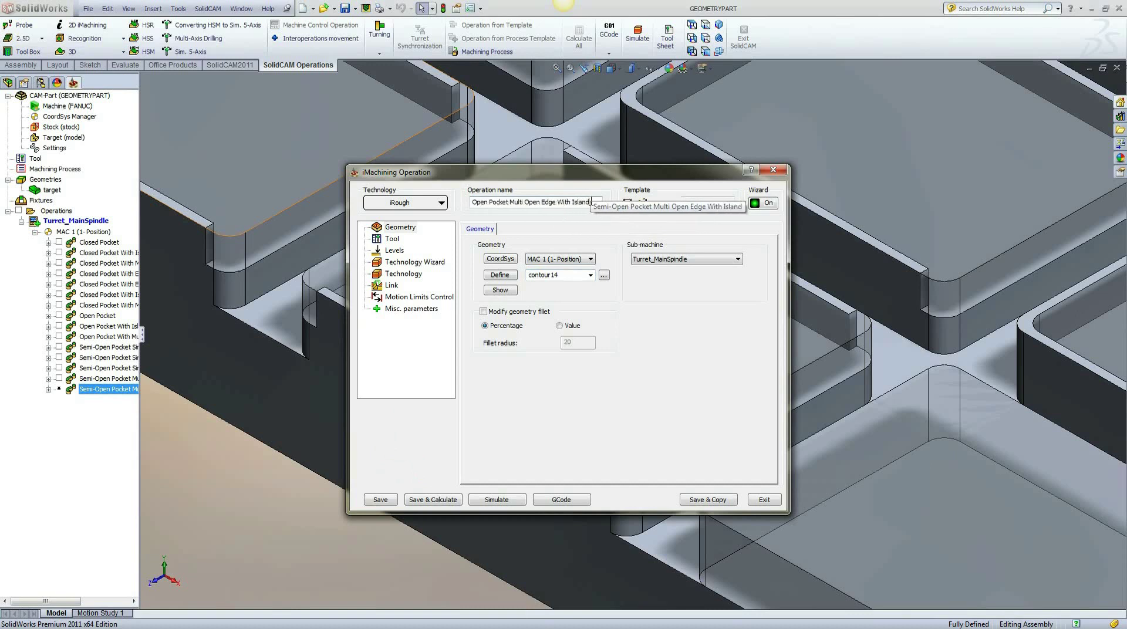
pyautogui.click(445, 500)
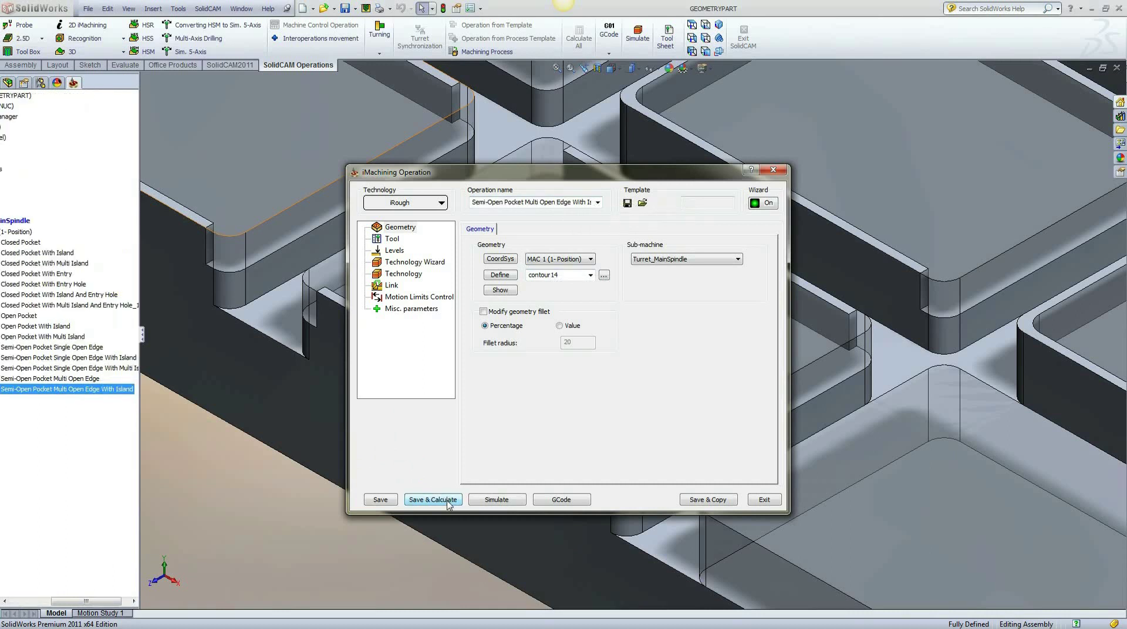
# Simulate the single-island pocket's toolpath in Host CAD mode and exit the simulation once it has played through.
pyautogui.click(477, 500)
pyautogui.click(160, 366)
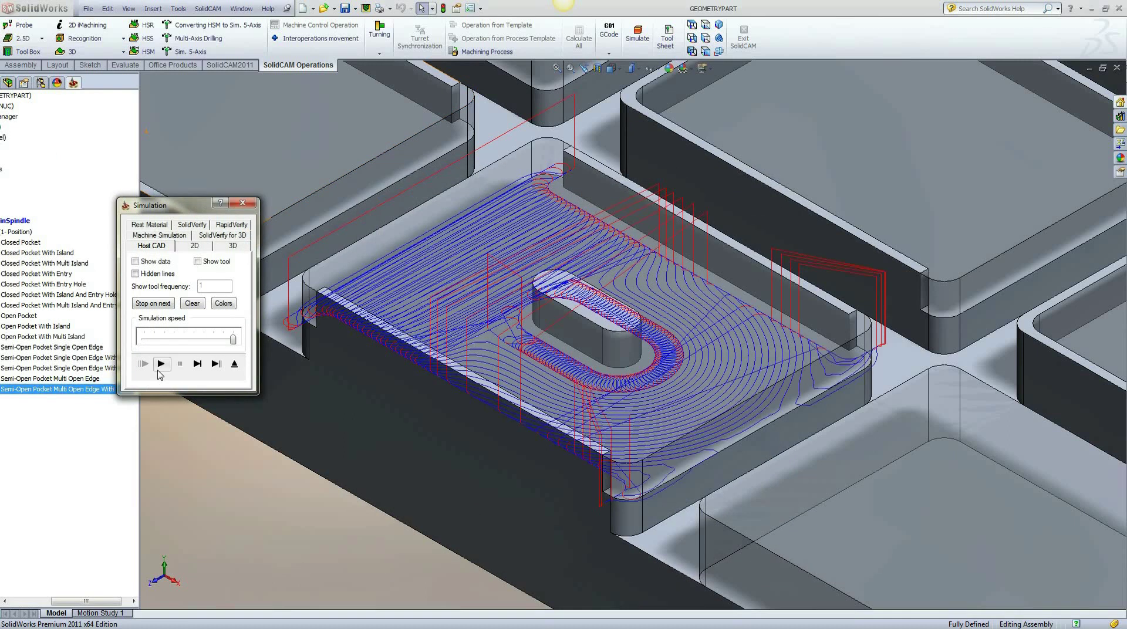
pyautogui.click(234, 365)
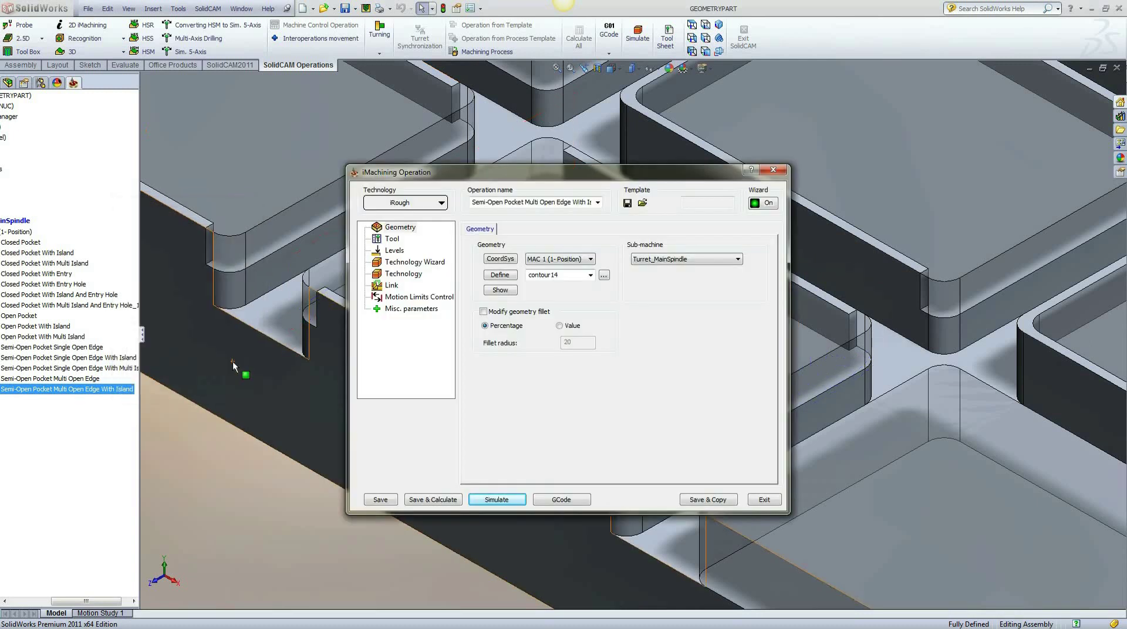
# Save and copy the single-island operation, clear the copy's geometry and begin defining a new one on configuration -16.
pyautogui.click(697, 502)
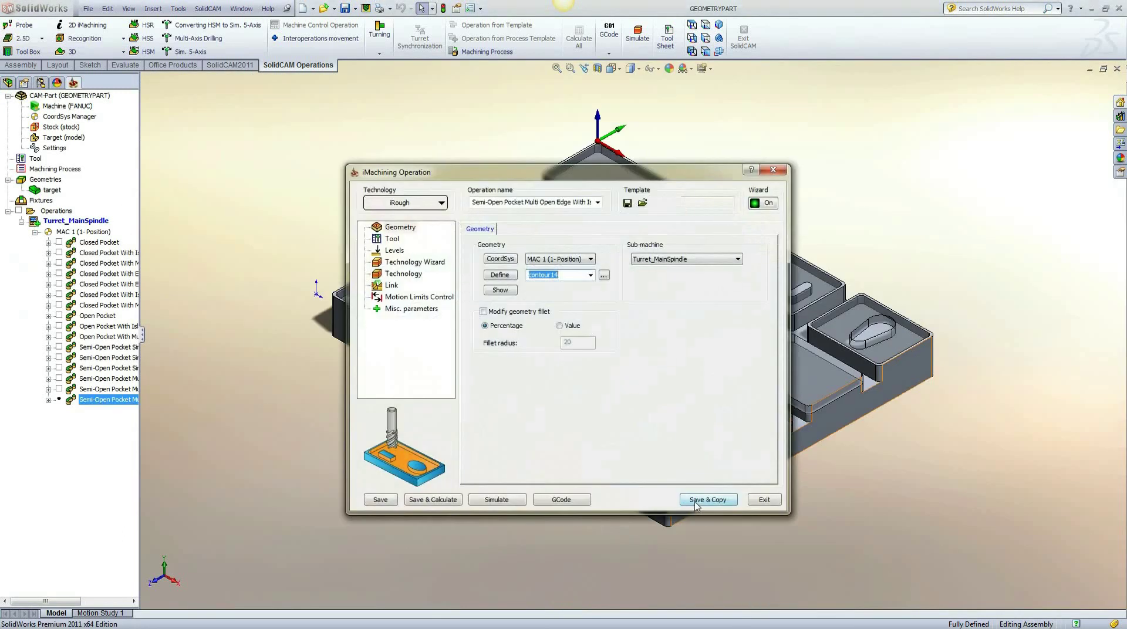
pyautogui.press('Delete')
pyautogui.click(508, 276)
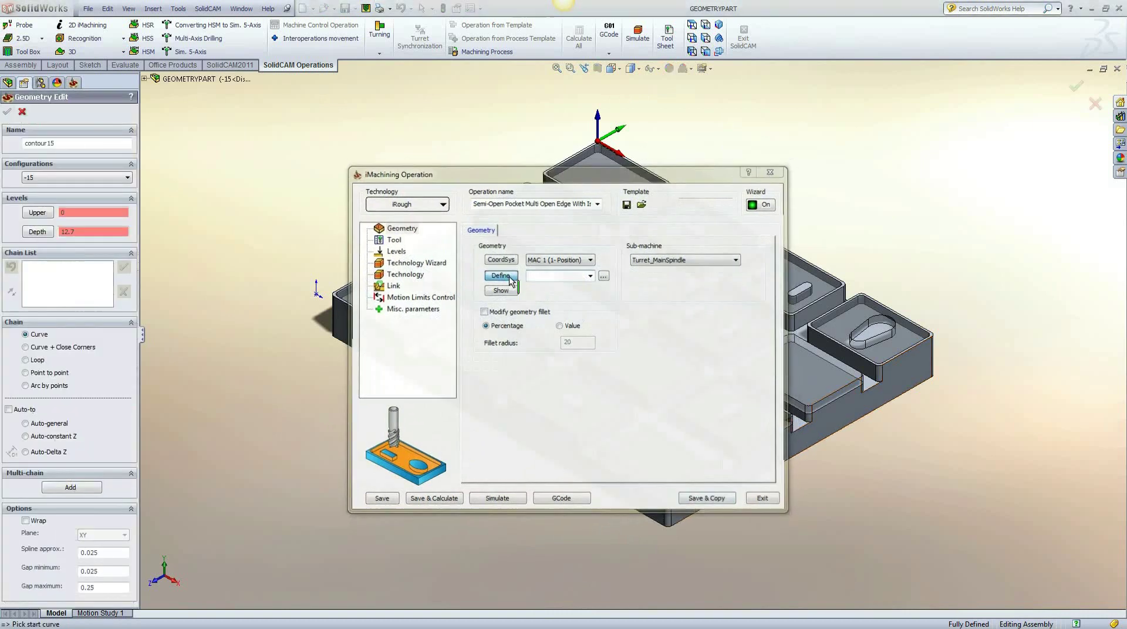
pyautogui.click(127, 177)
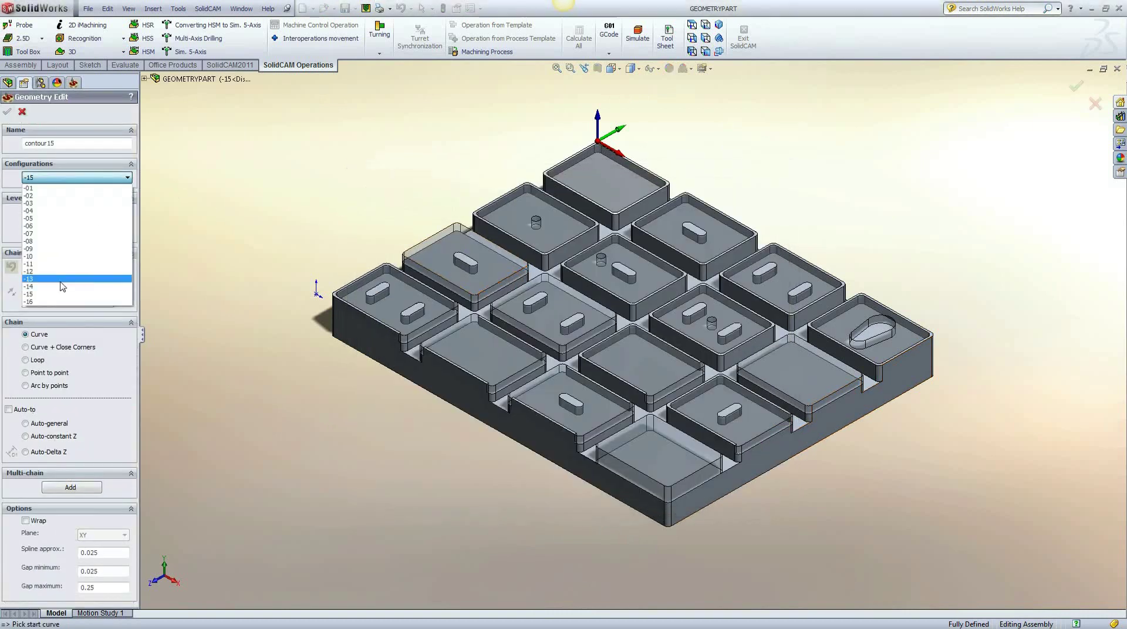
pyautogui.click(68, 305)
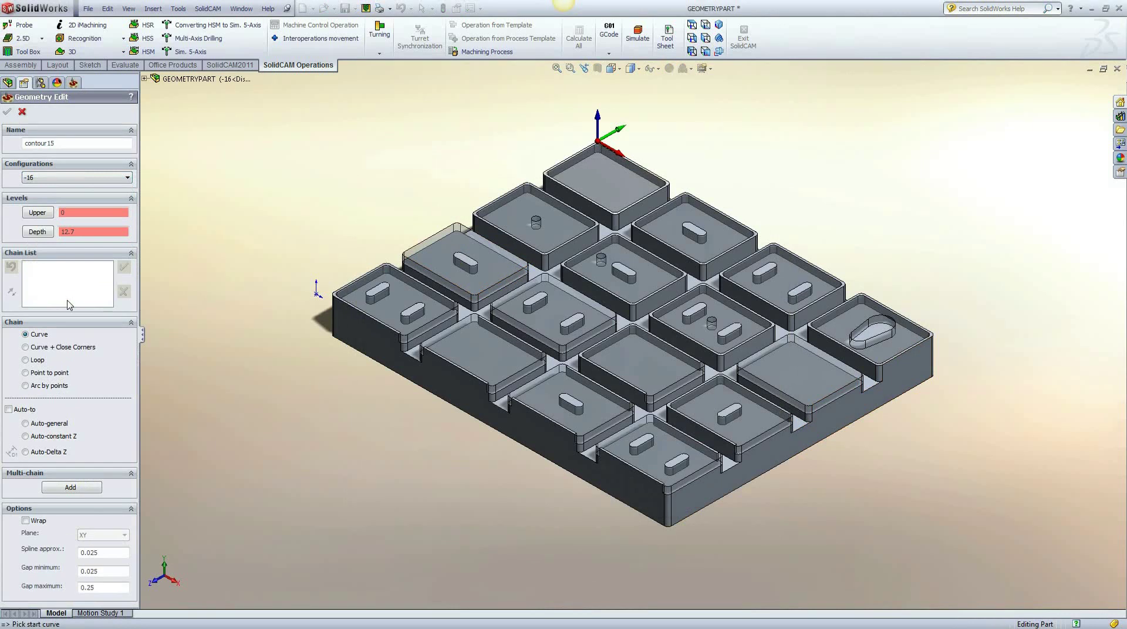
# Chain the floor outline of the corner pocket and the base outlines of its two islands, using Auto-constant Z for all three.
pyautogui.scroll(-6, 586, 461)
pyautogui.scroll(-5, 661, 352)
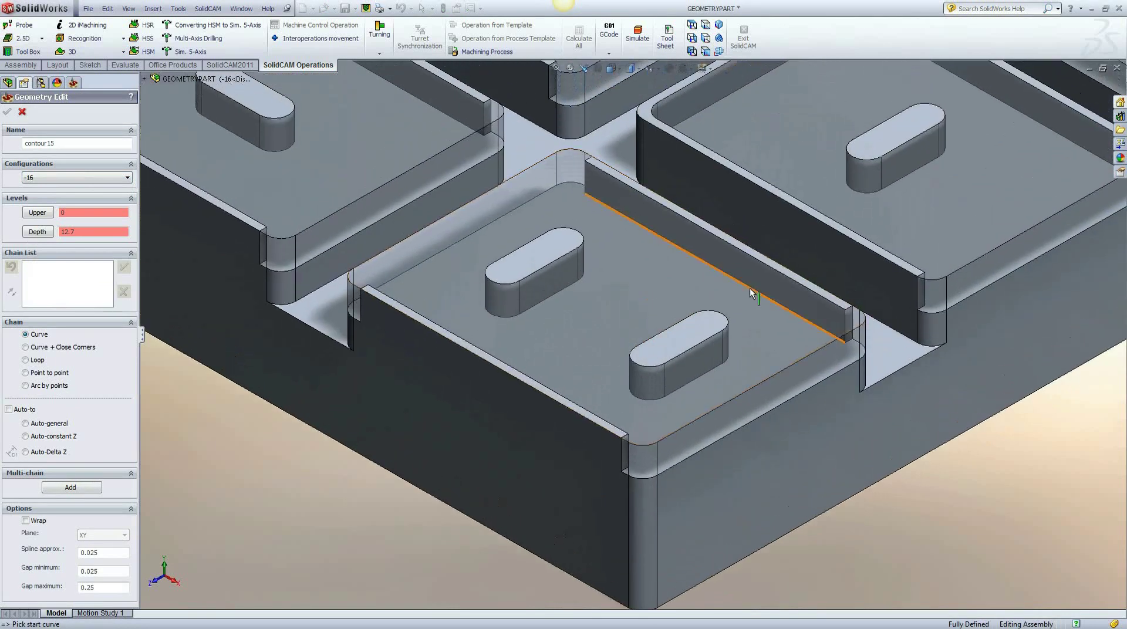
pyautogui.click(753, 292)
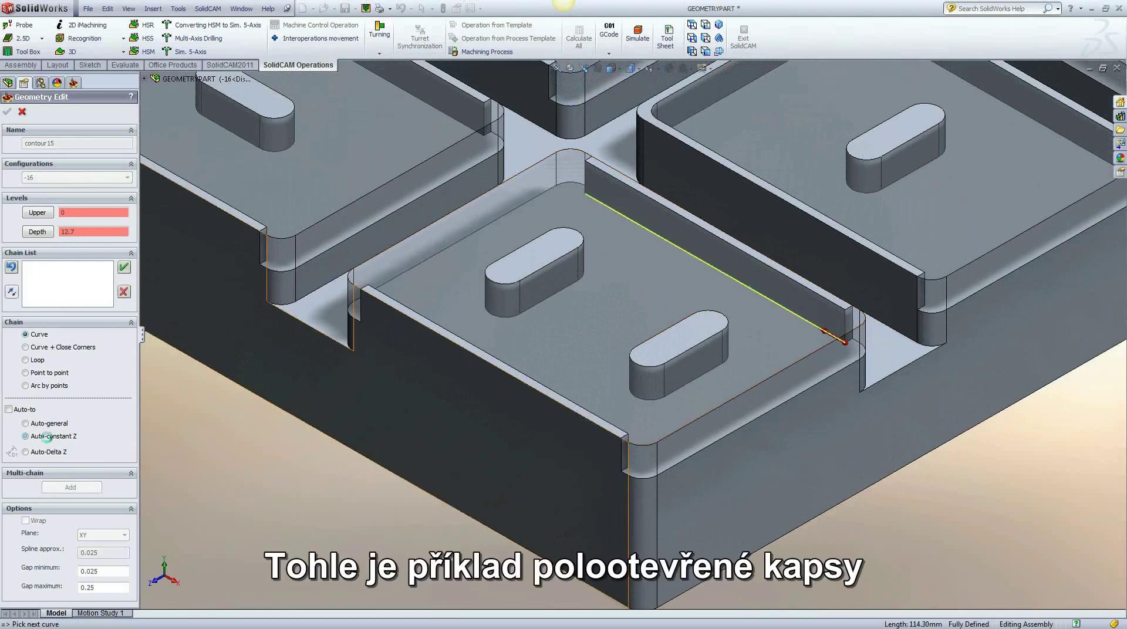
pyautogui.click(48, 437)
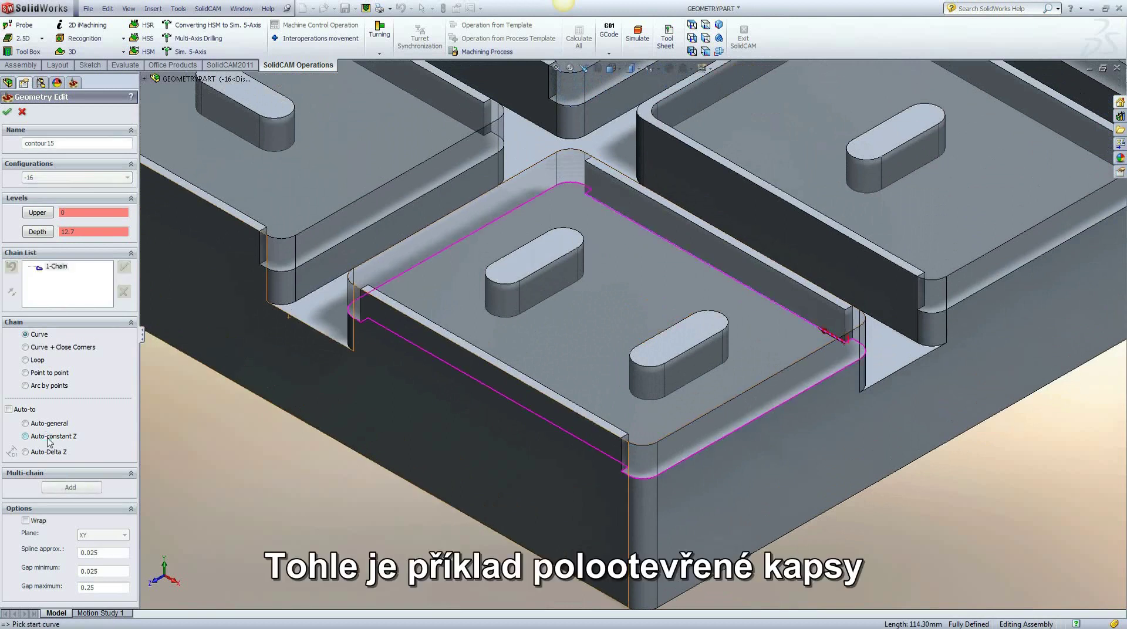
pyautogui.click(551, 297)
pyautogui.click(59, 438)
pyautogui.click(699, 383)
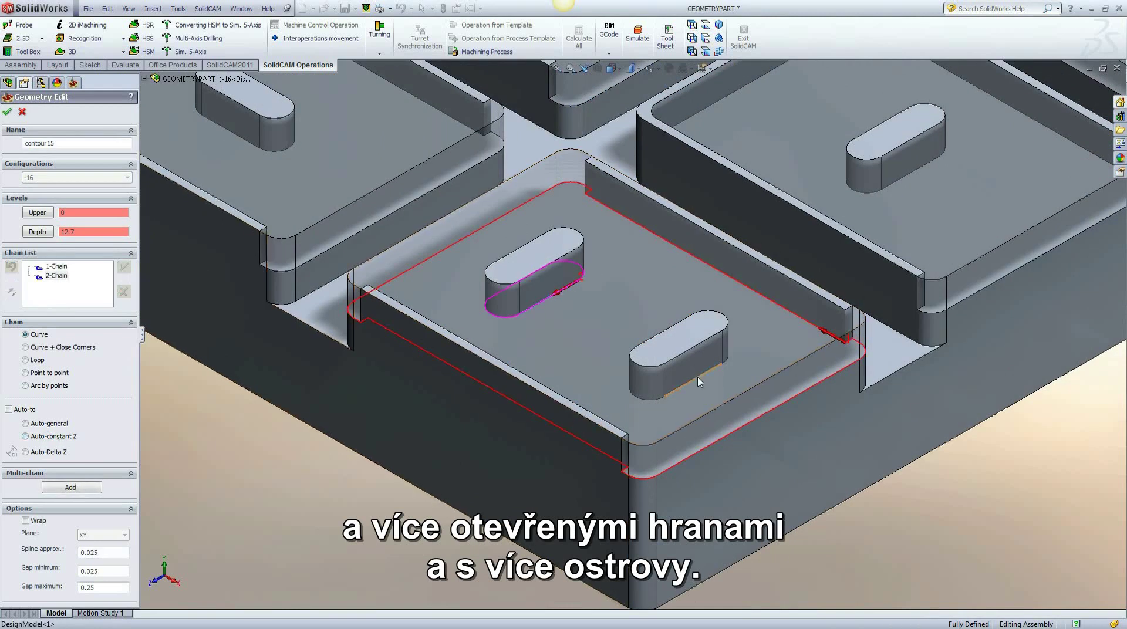
pyautogui.click(78, 439)
# Mark the pocket's outer chain as open, mark its two opposite walled sides with their short end segments as Wall, and accept the geometry.
pyautogui.rightClick(51, 268)
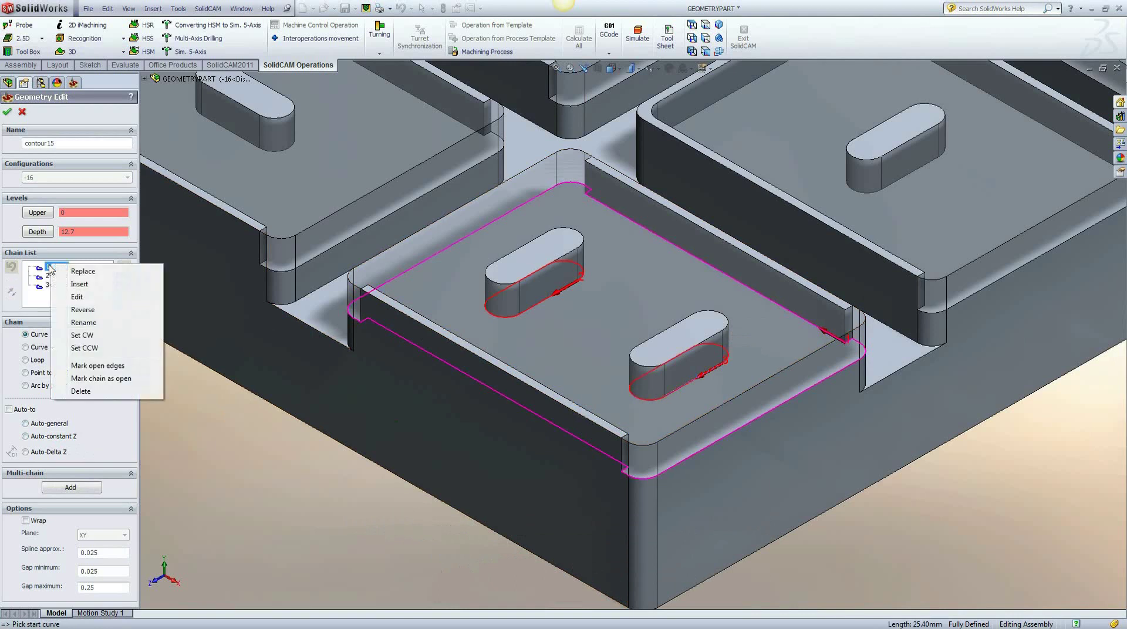
pyautogui.click(98, 379)
pyautogui.rightClick(67, 266)
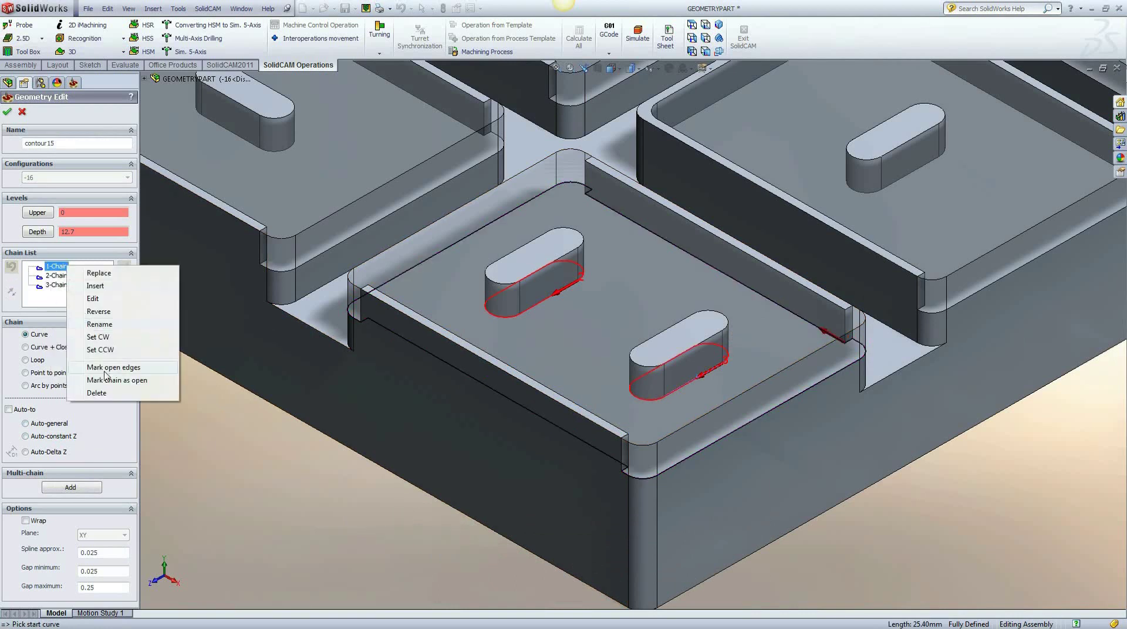
pyautogui.click(106, 370)
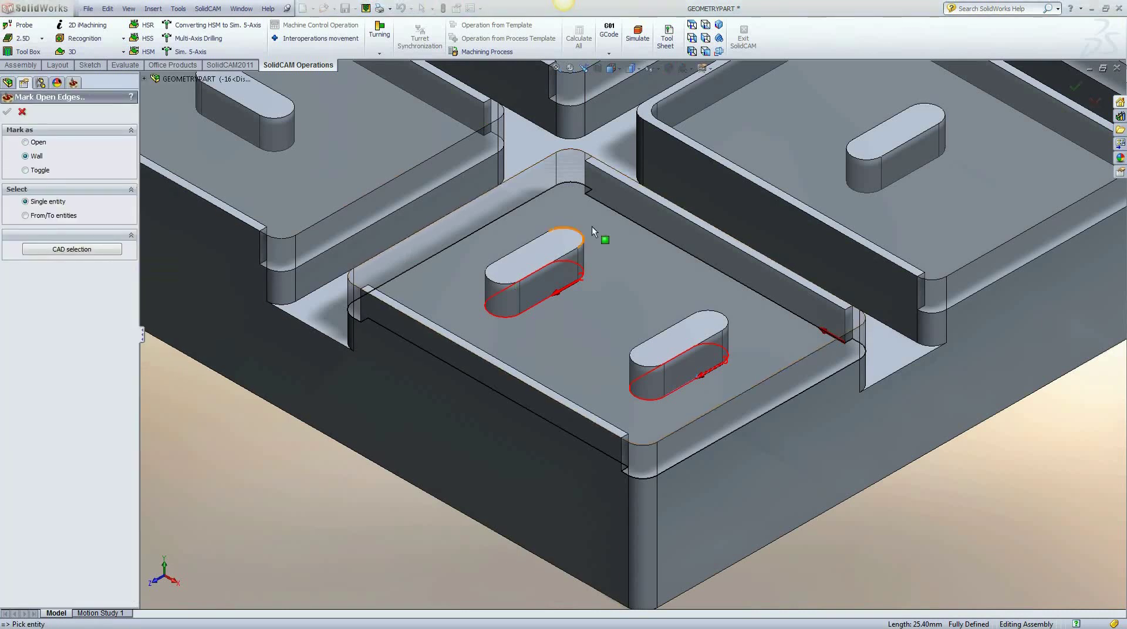
pyautogui.click(589, 193)
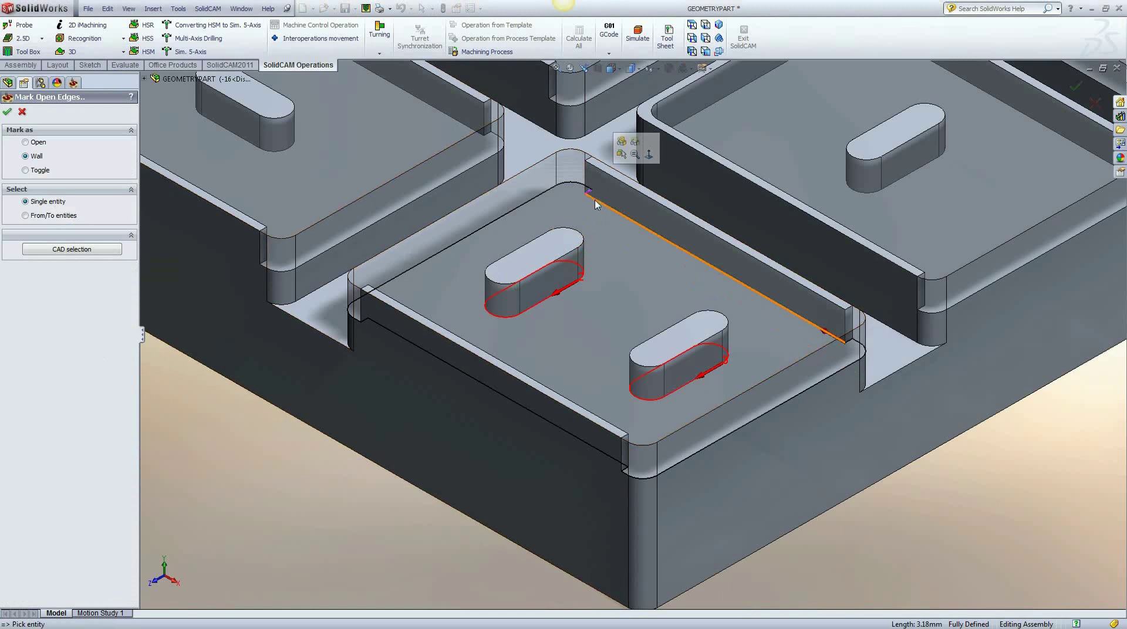
pyautogui.click(734, 276)
pyautogui.click(850, 343)
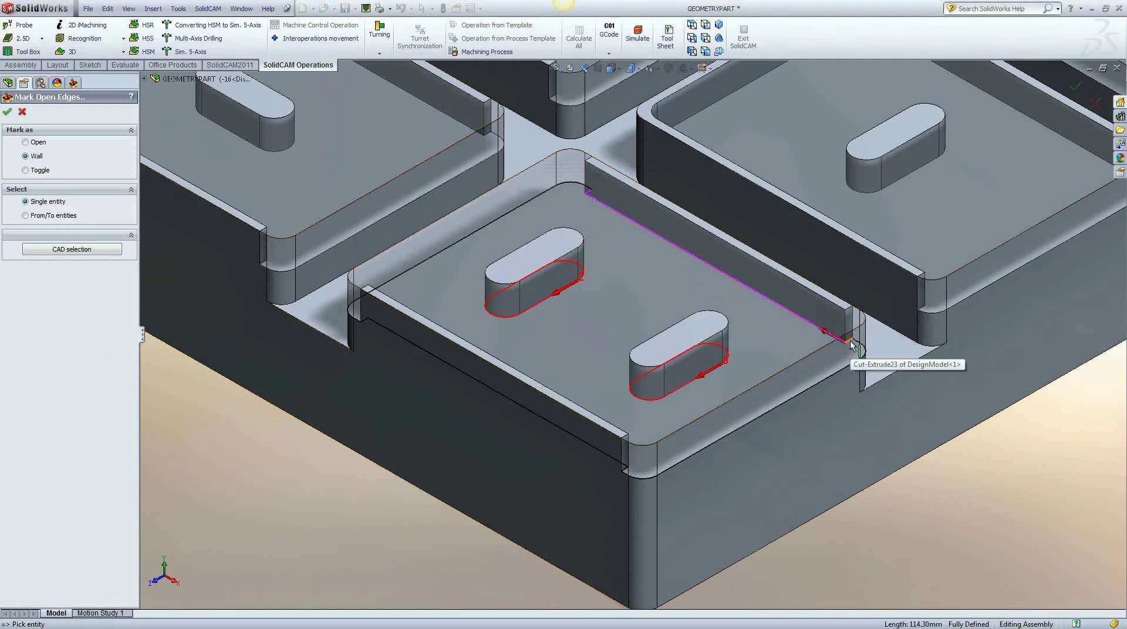
pyautogui.click(625, 469)
pyautogui.click(418, 354)
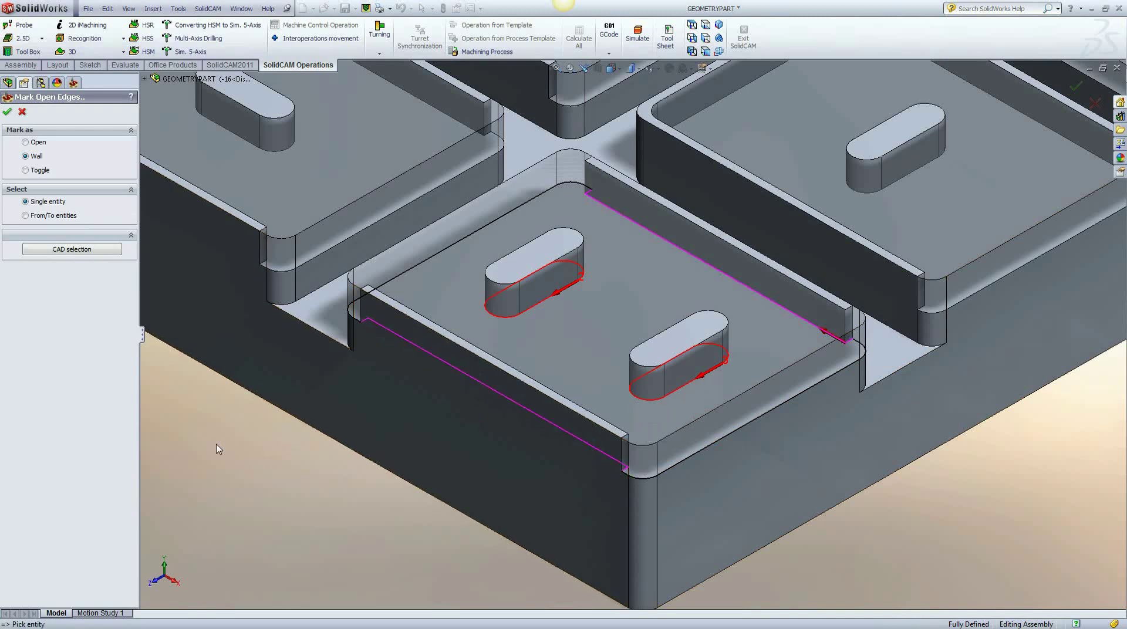
pyautogui.click(7, 112)
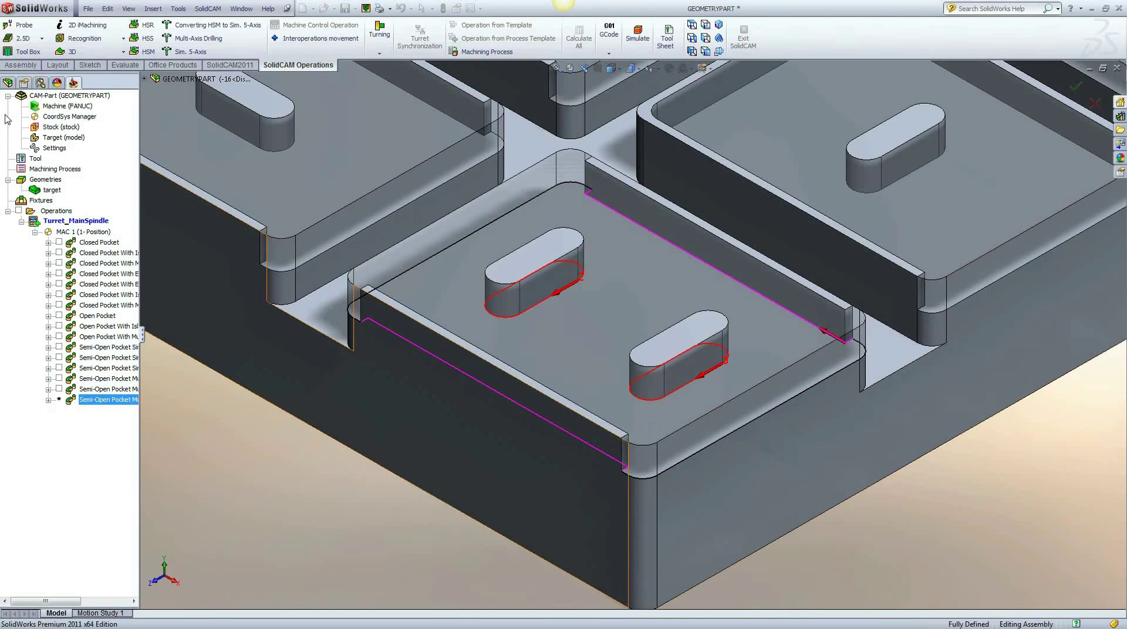
pyautogui.click(7, 113)
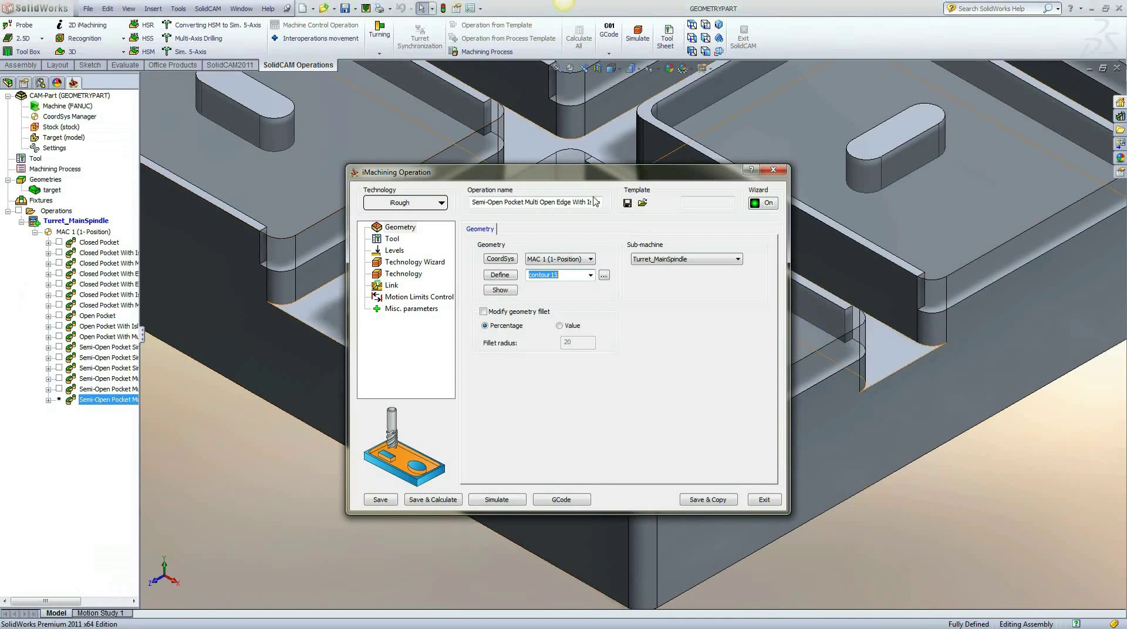
# Rename the copied operation as "Semi-Open Pocket Multi Open Edge With Multi Island", then save and calculate it.
pyautogui.click(585, 201)
pyautogui.click(587, 202)
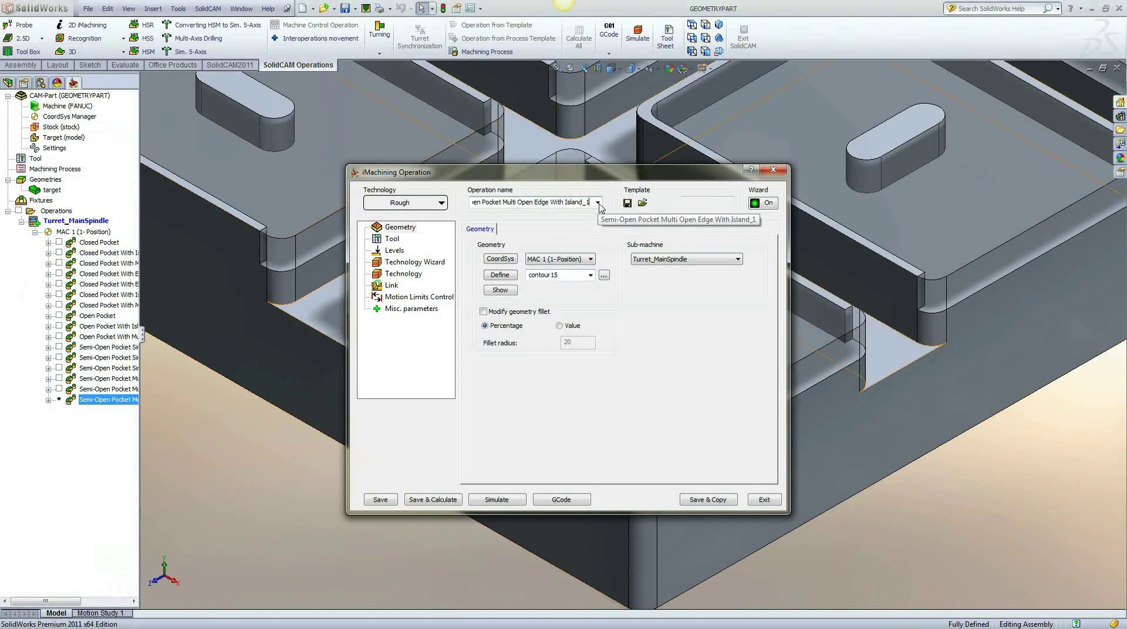
pyautogui.press('BackSpace')
pyautogui.press('BackSpace')
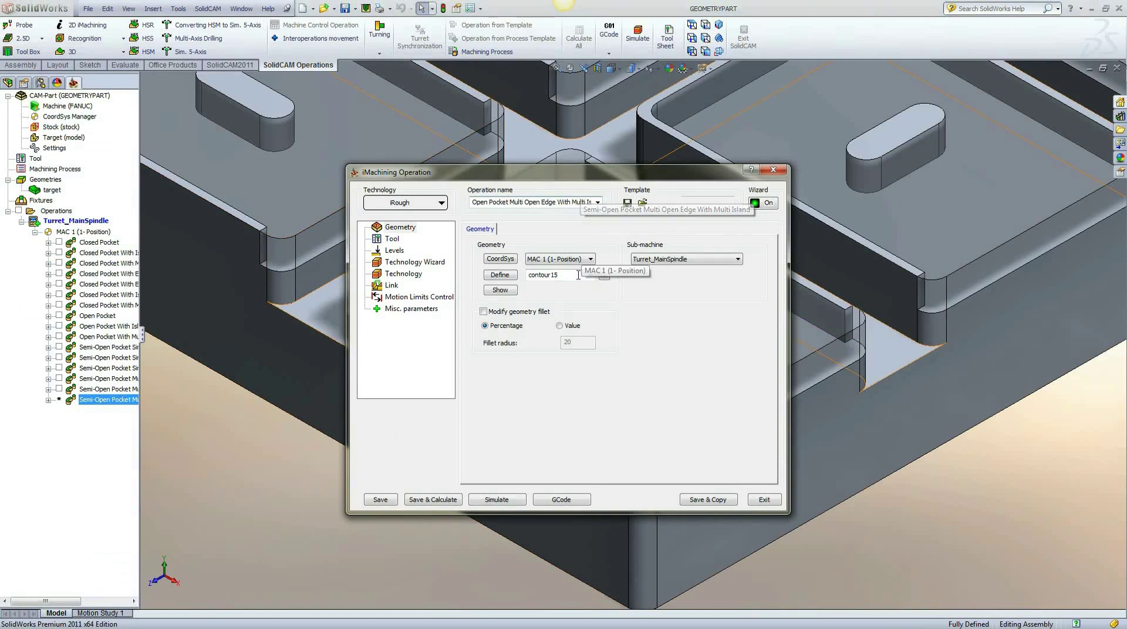
pyautogui.click(445, 499)
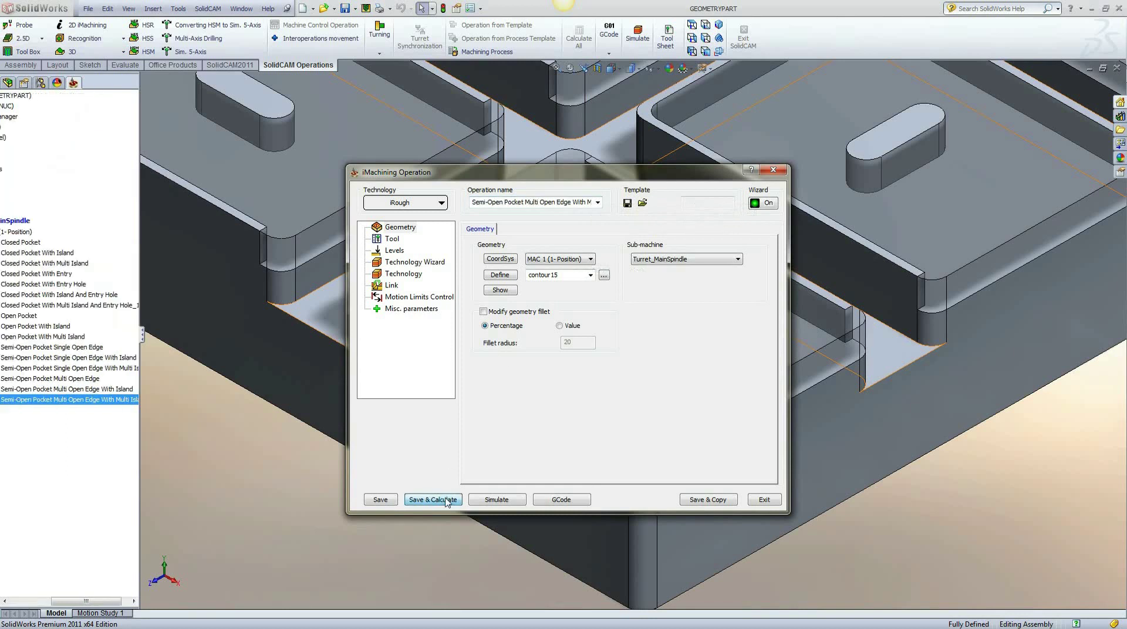
# Simulate the two-island pocket's toolpath in Host CAD mode and exit the simulation once it has played through.
pyautogui.click(497, 500)
pyautogui.click(167, 363)
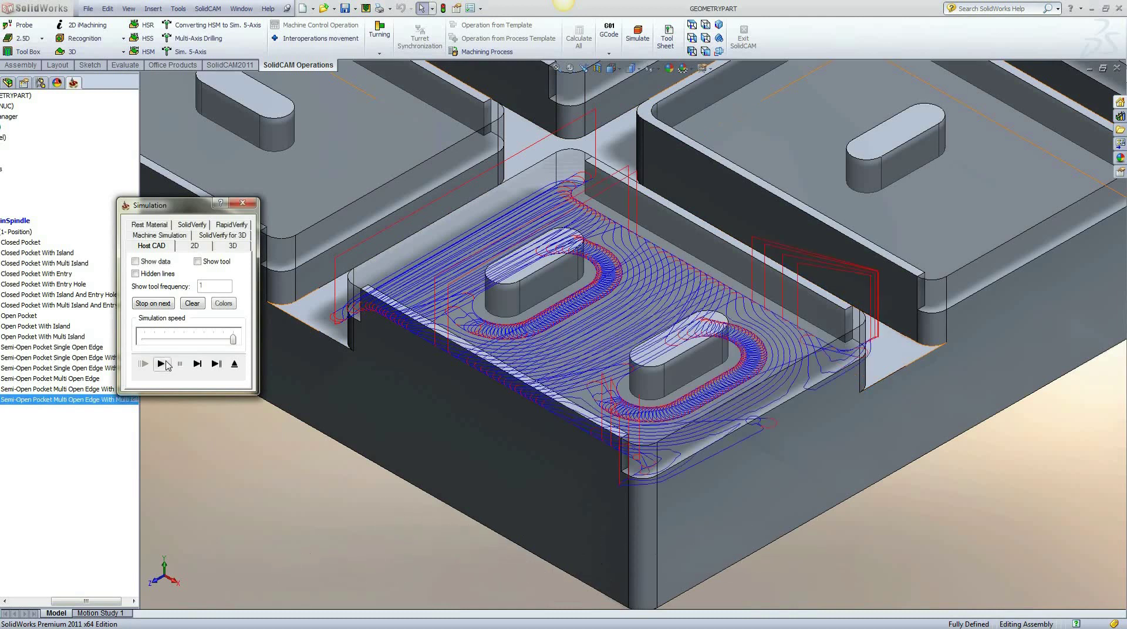
pyautogui.click(234, 364)
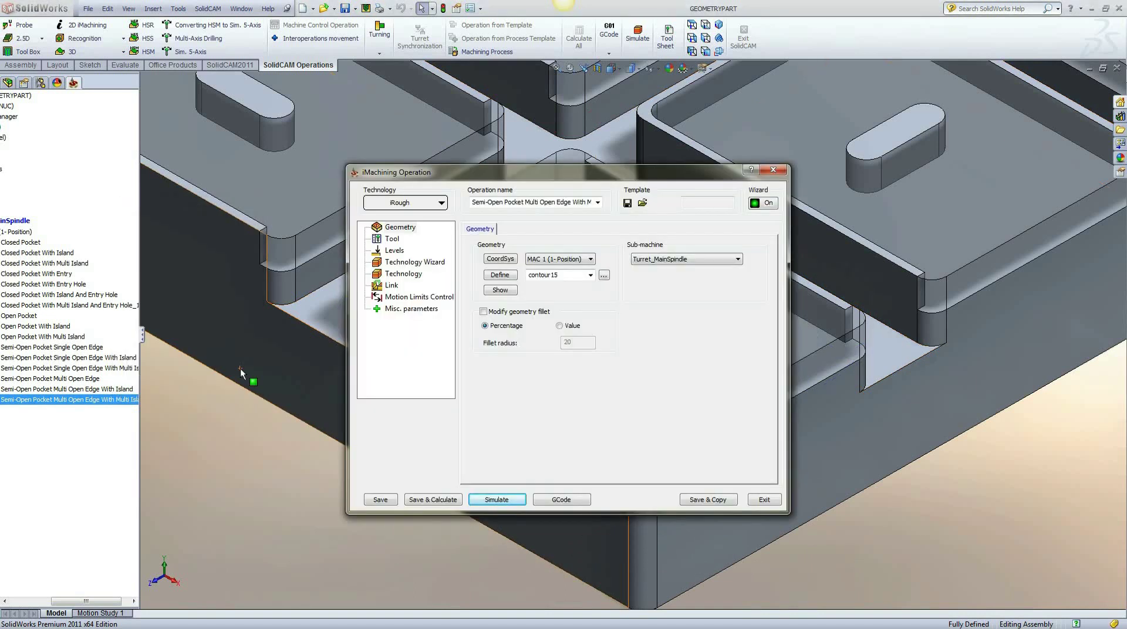